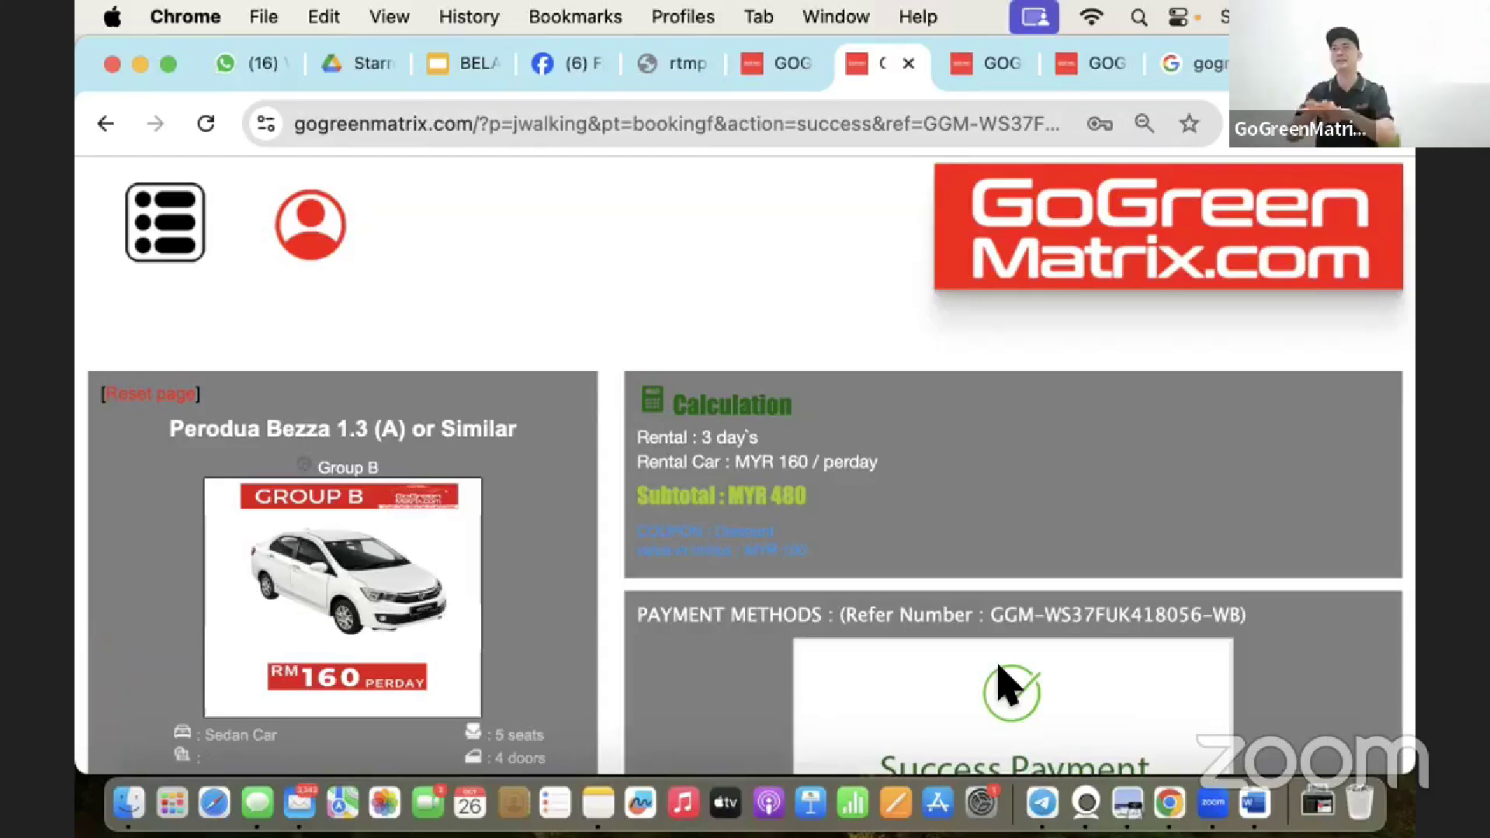
# Scroll below the Success Payment box and open the Rental Agreement (Pickup) form.
pyautogui.scroll(-1, 932, 598)
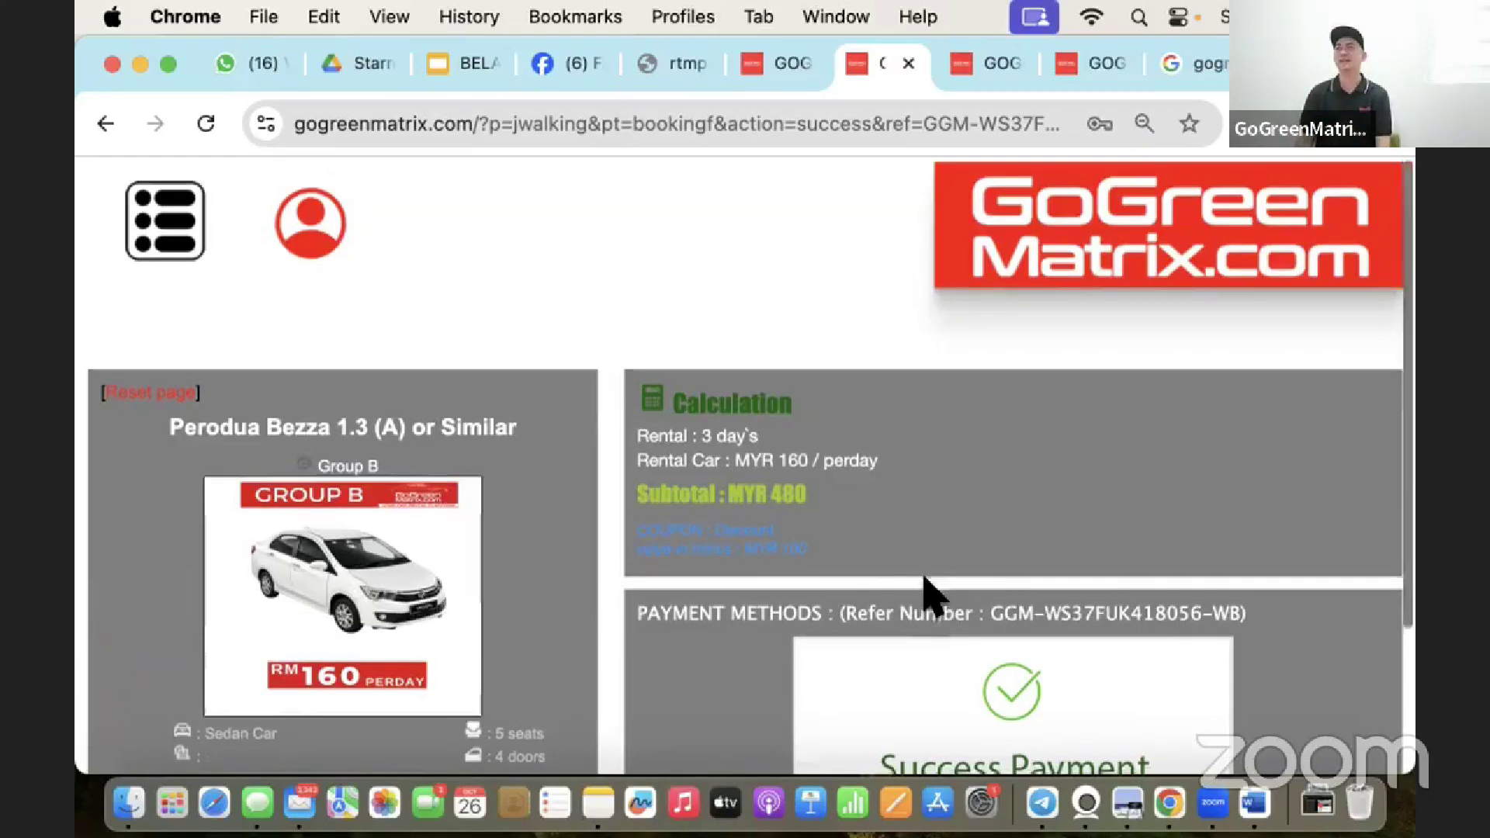
pyautogui.scroll(-3, 931, 597)
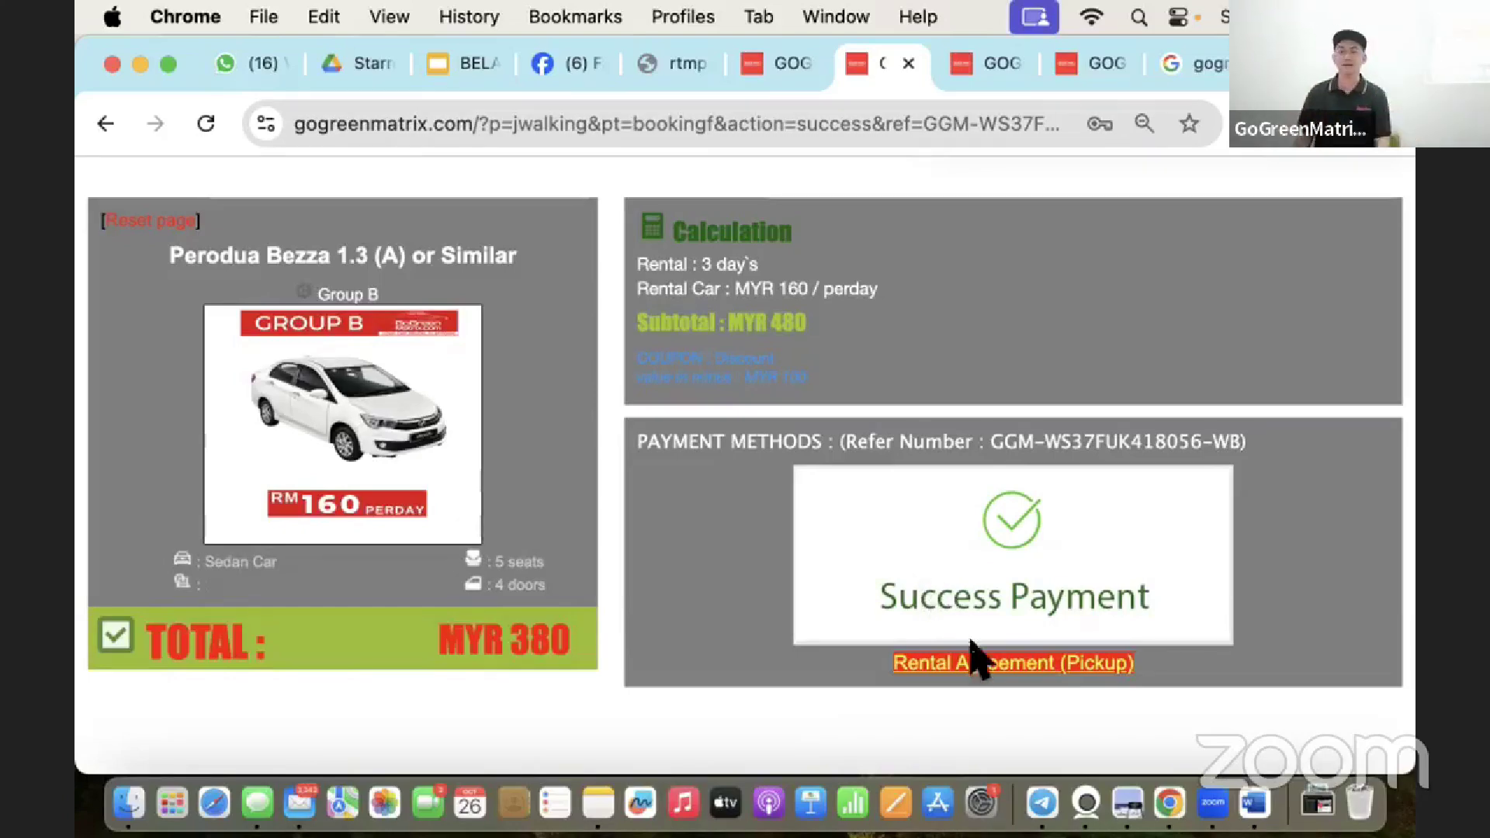
pyautogui.click(980, 665)
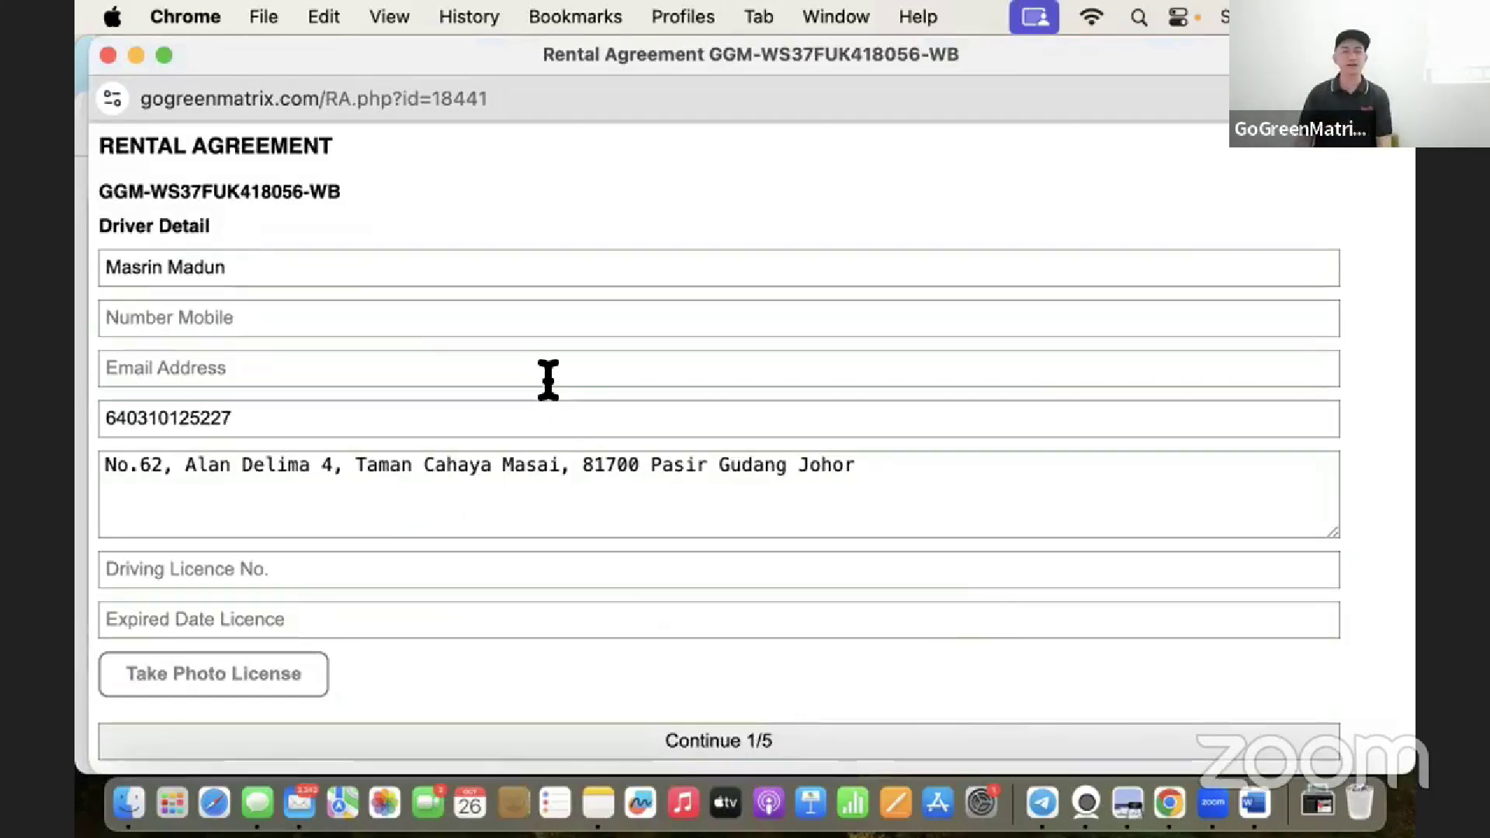
# Replace the driver name and licence number with the saved autofill entries.
pyautogui.tripleClick(331, 269)
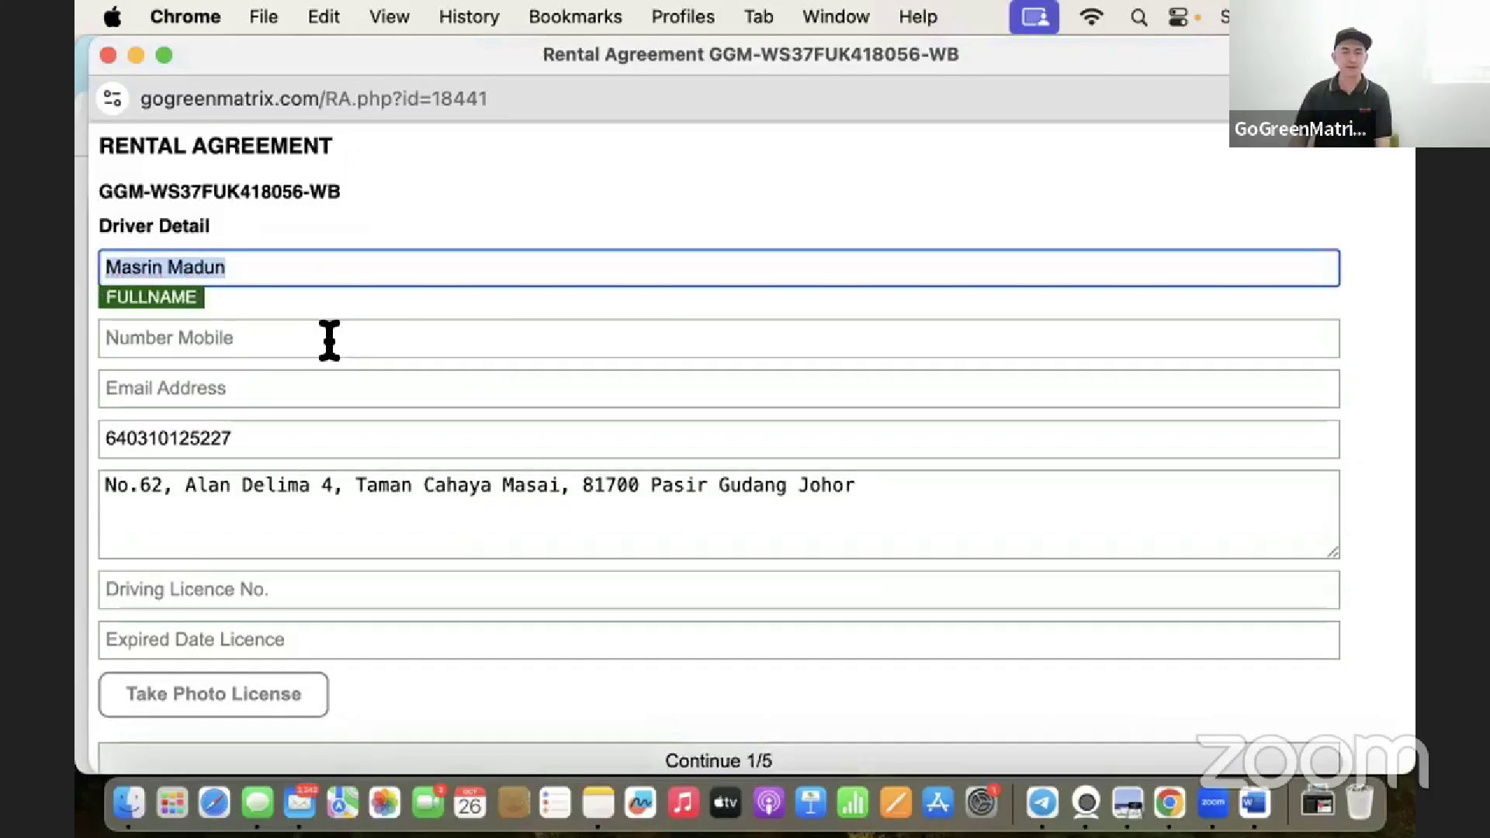
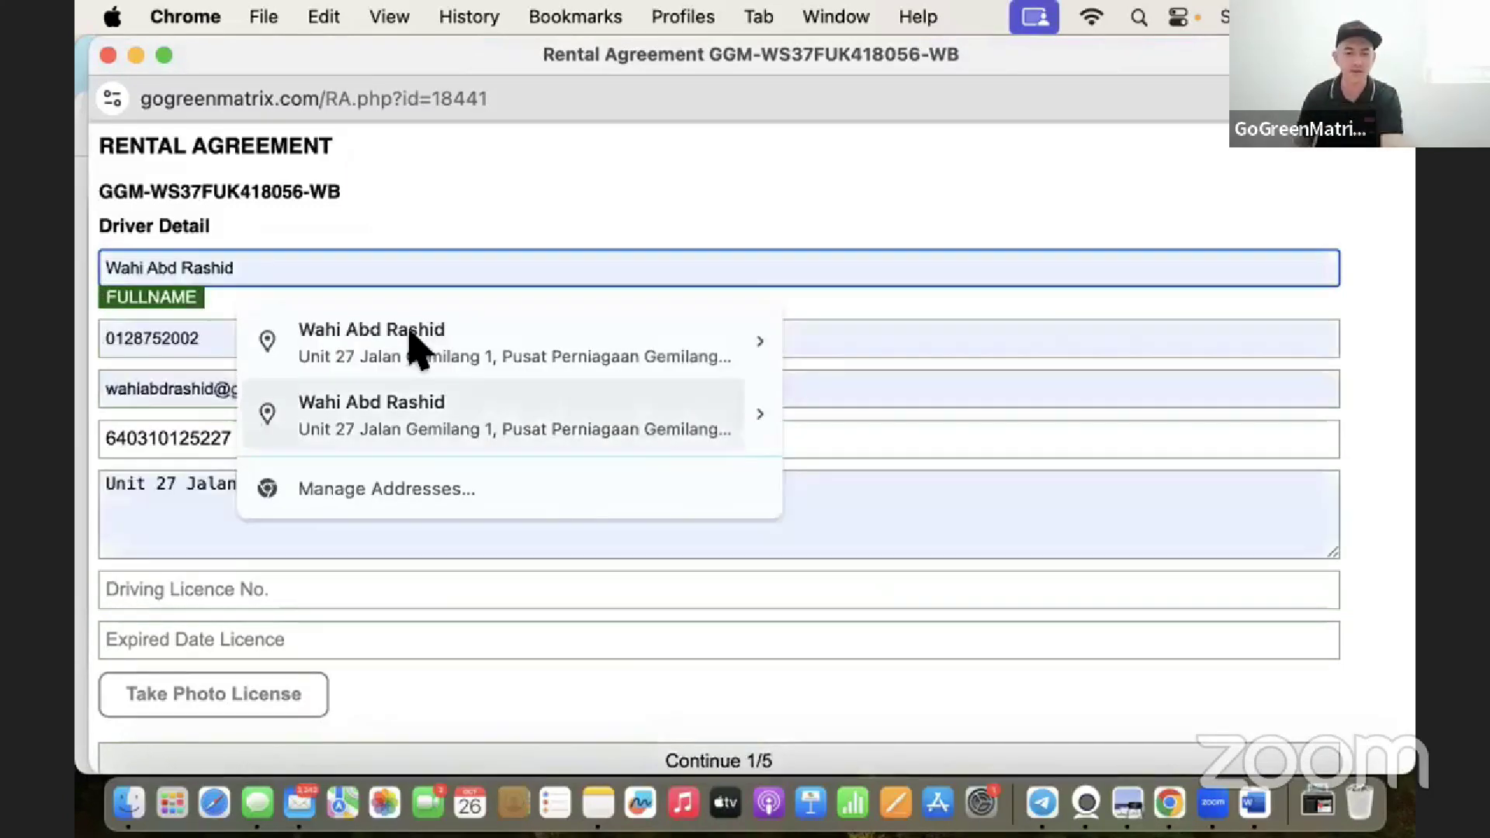
pyautogui.click(497, 343)
pyautogui.scroll(-1, 277, 609)
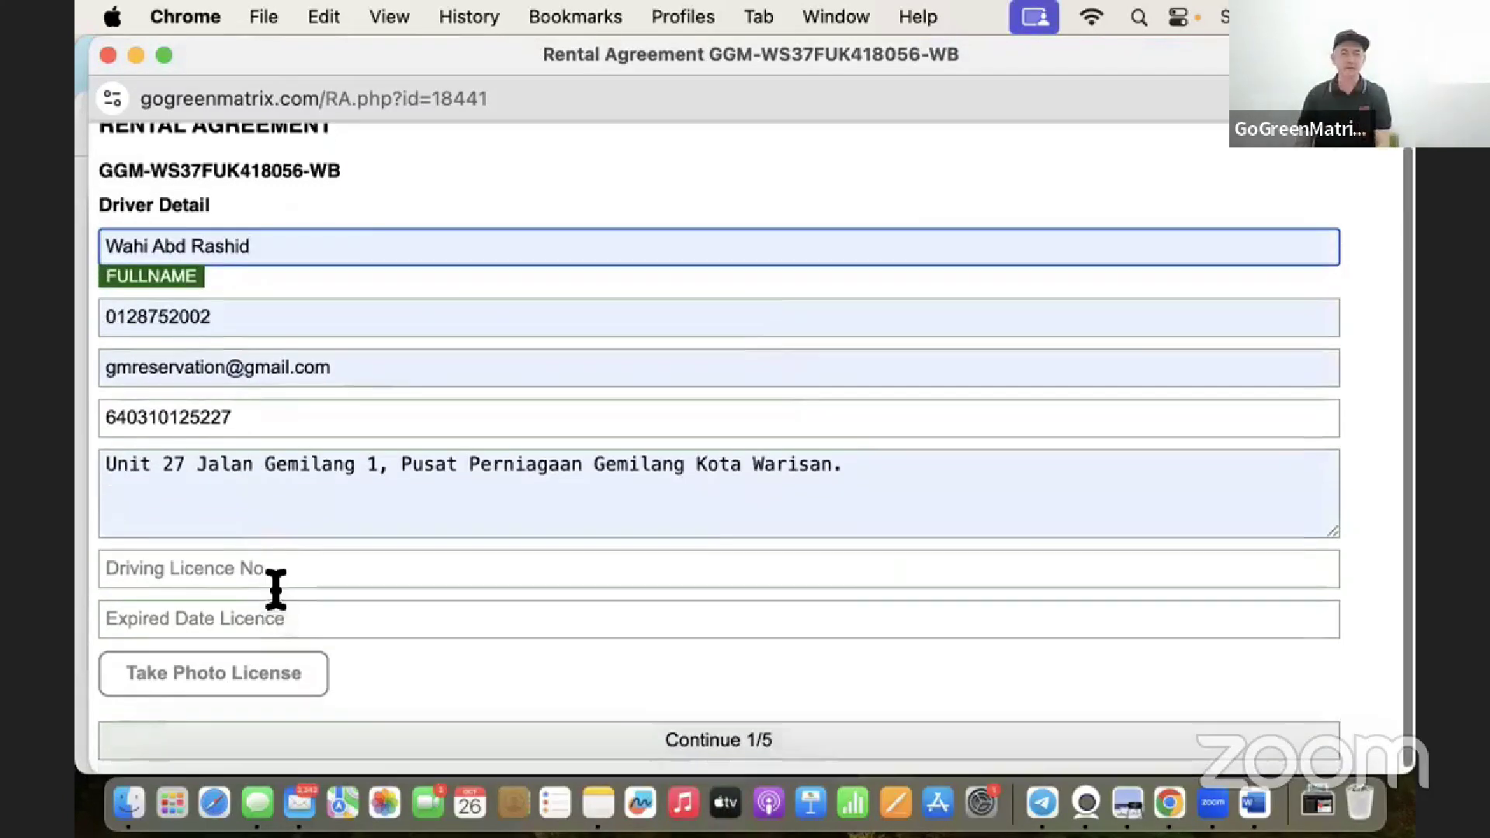
pyautogui.click(276, 583)
pyautogui.click(226, 613)
# Set the licence expiry date to 1 Dis 2024.
pyautogui.click(226, 617)
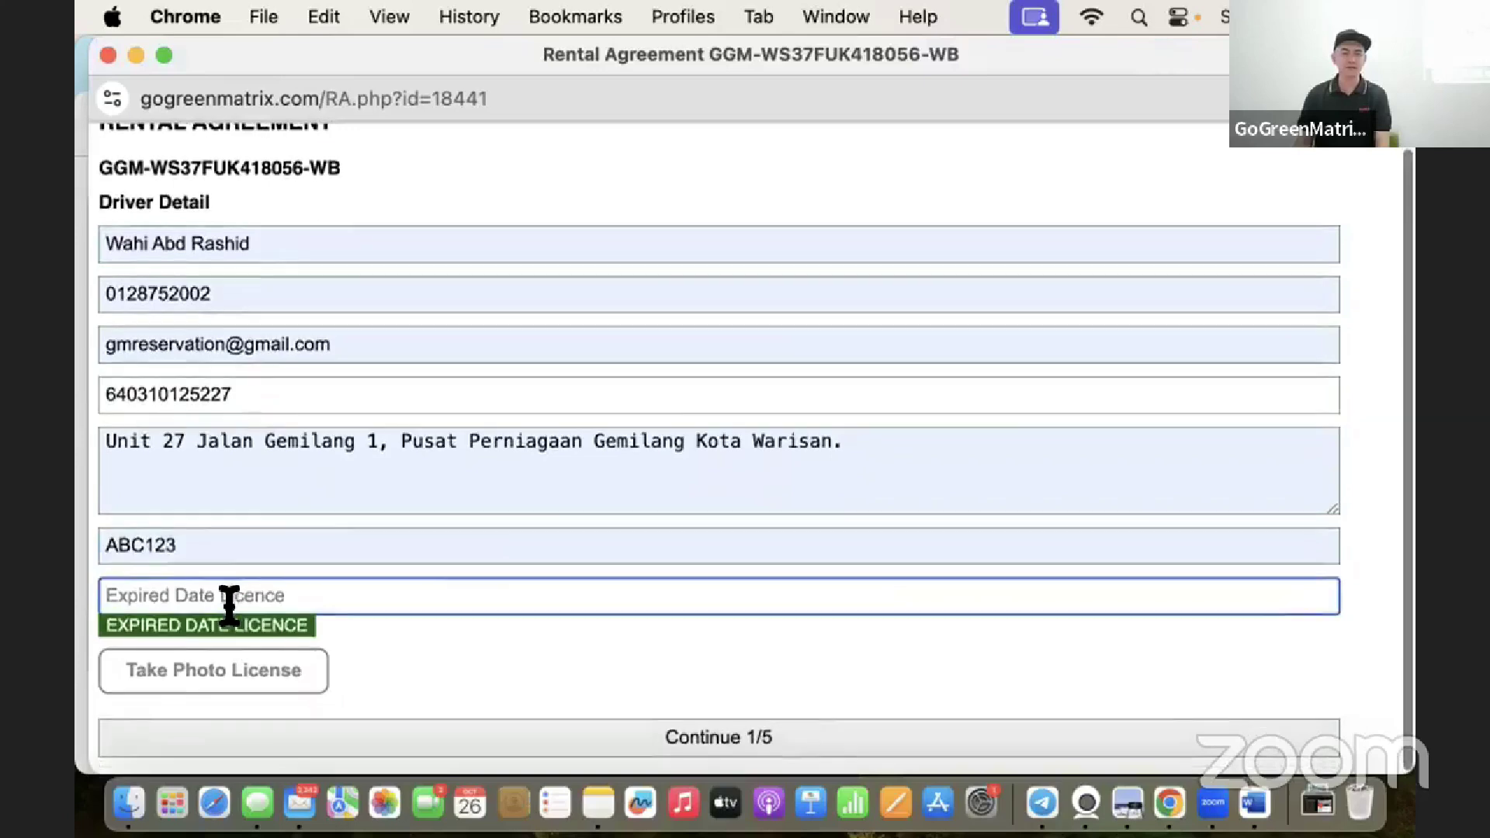
pyautogui.write('a')
pyautogui.press('BackSpace')
pyautogui.write('1 Dis 2024')
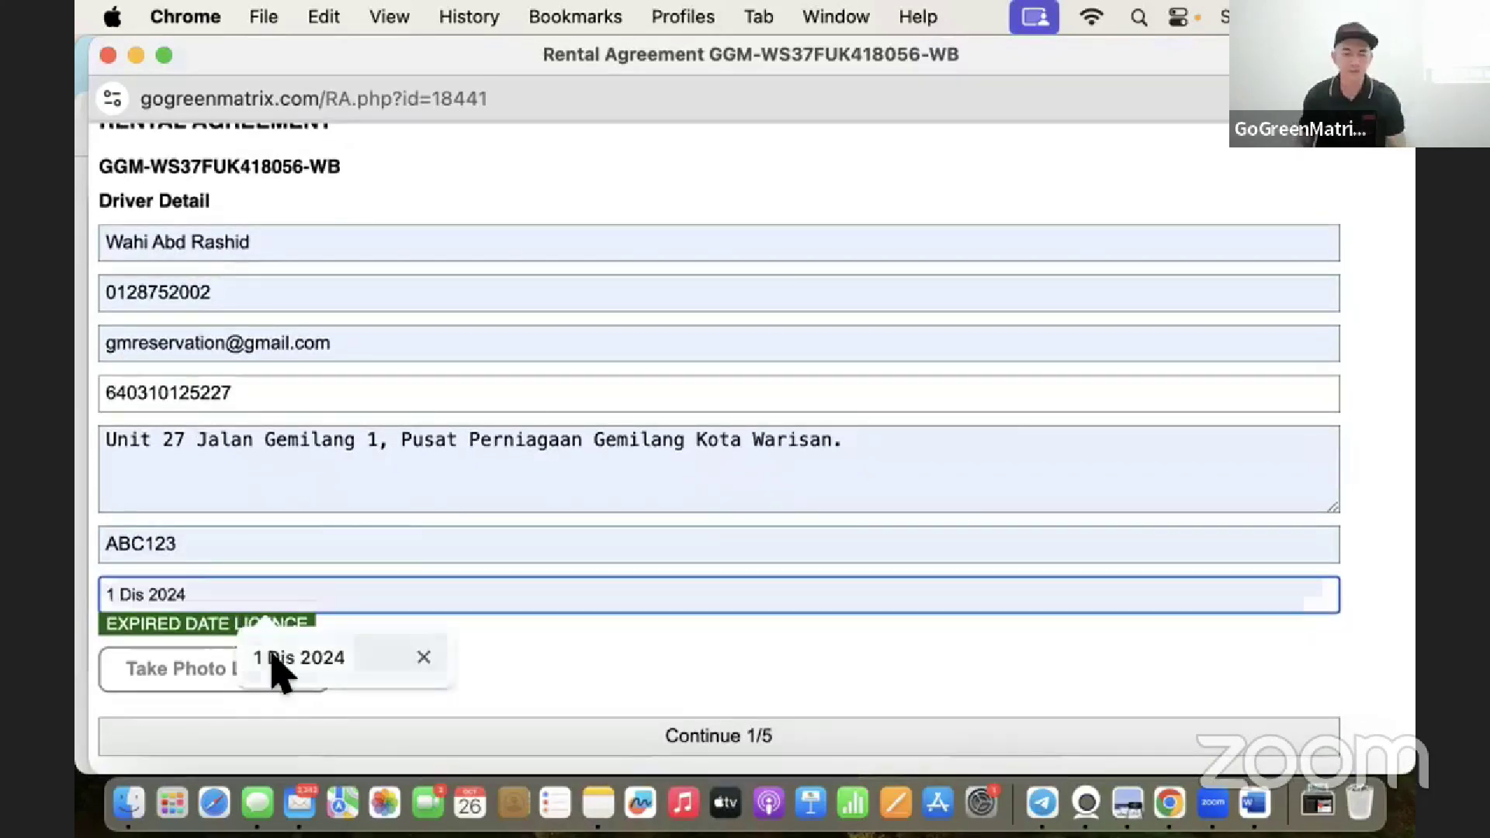
pyautogui.click(280, 662)
# Attach GXBank_23102024d775.pdf as the licence photo and submit the driver details.
pyautogui.click(247, 665)
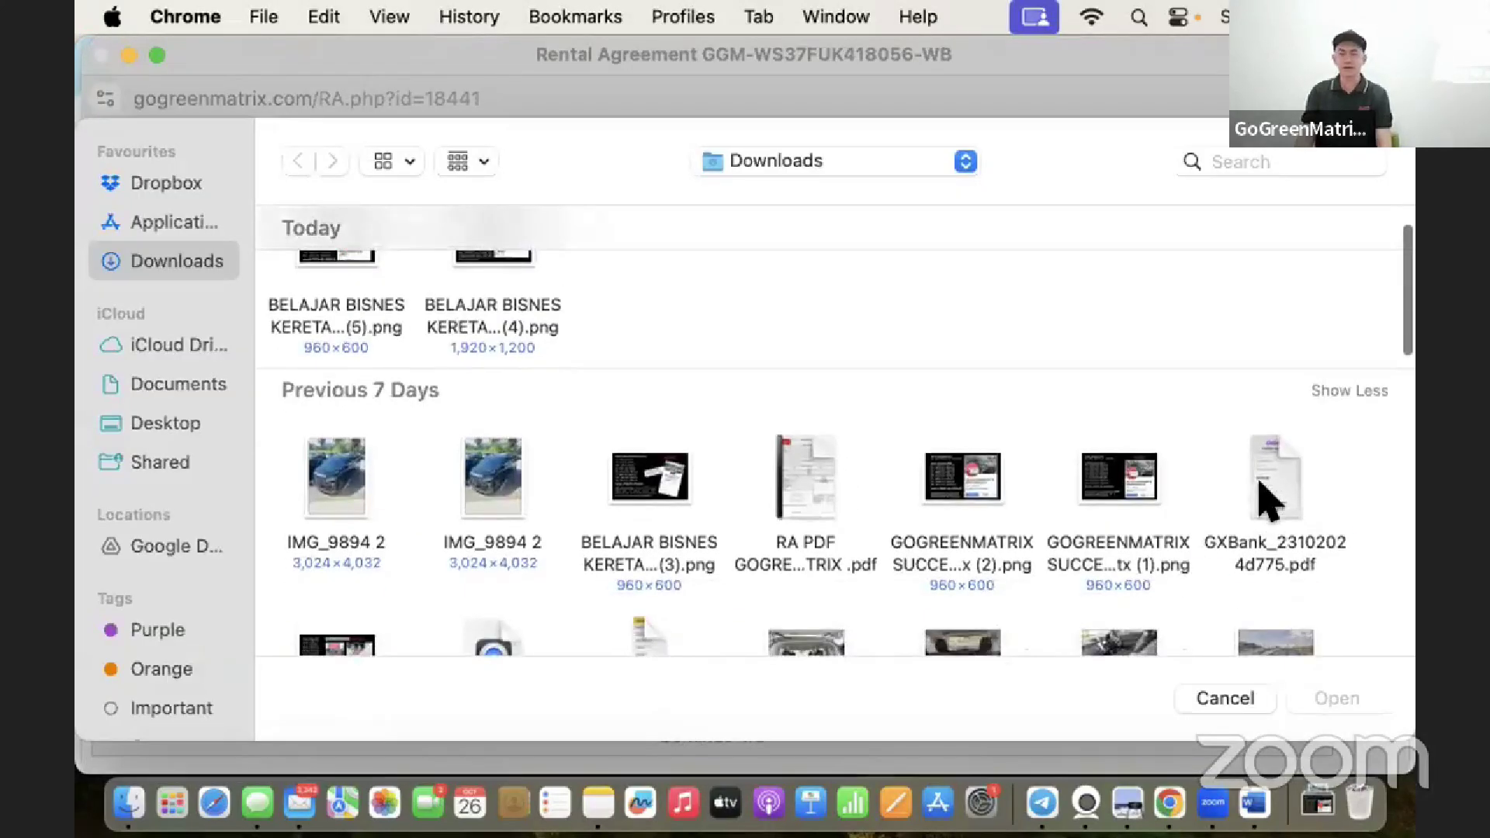
pyautogui.doubleClick(1264, 497)
pyautogui.scroll(-1, 675, 721)
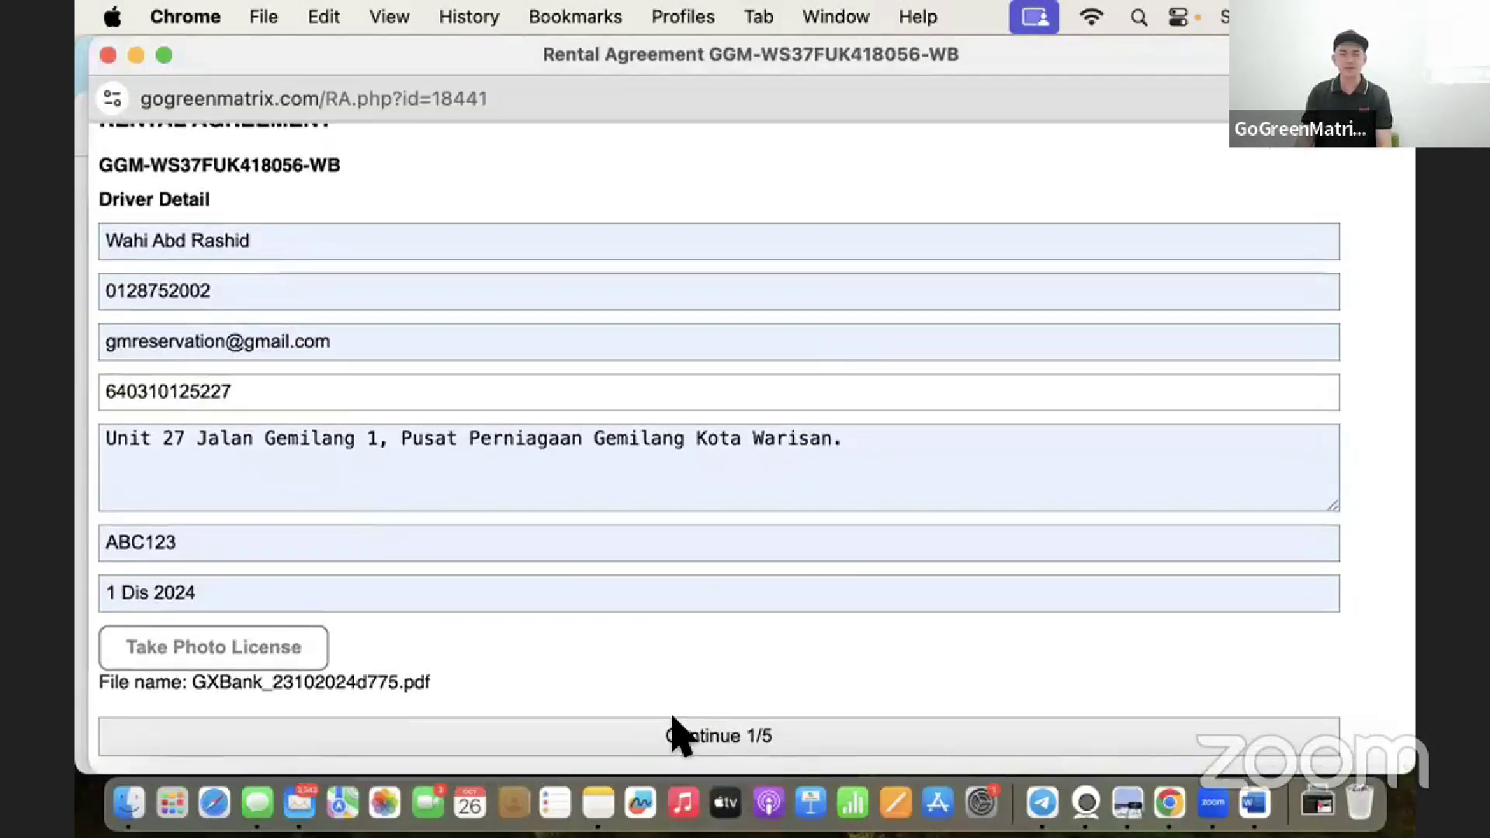
pyautogui.click(675, 734)
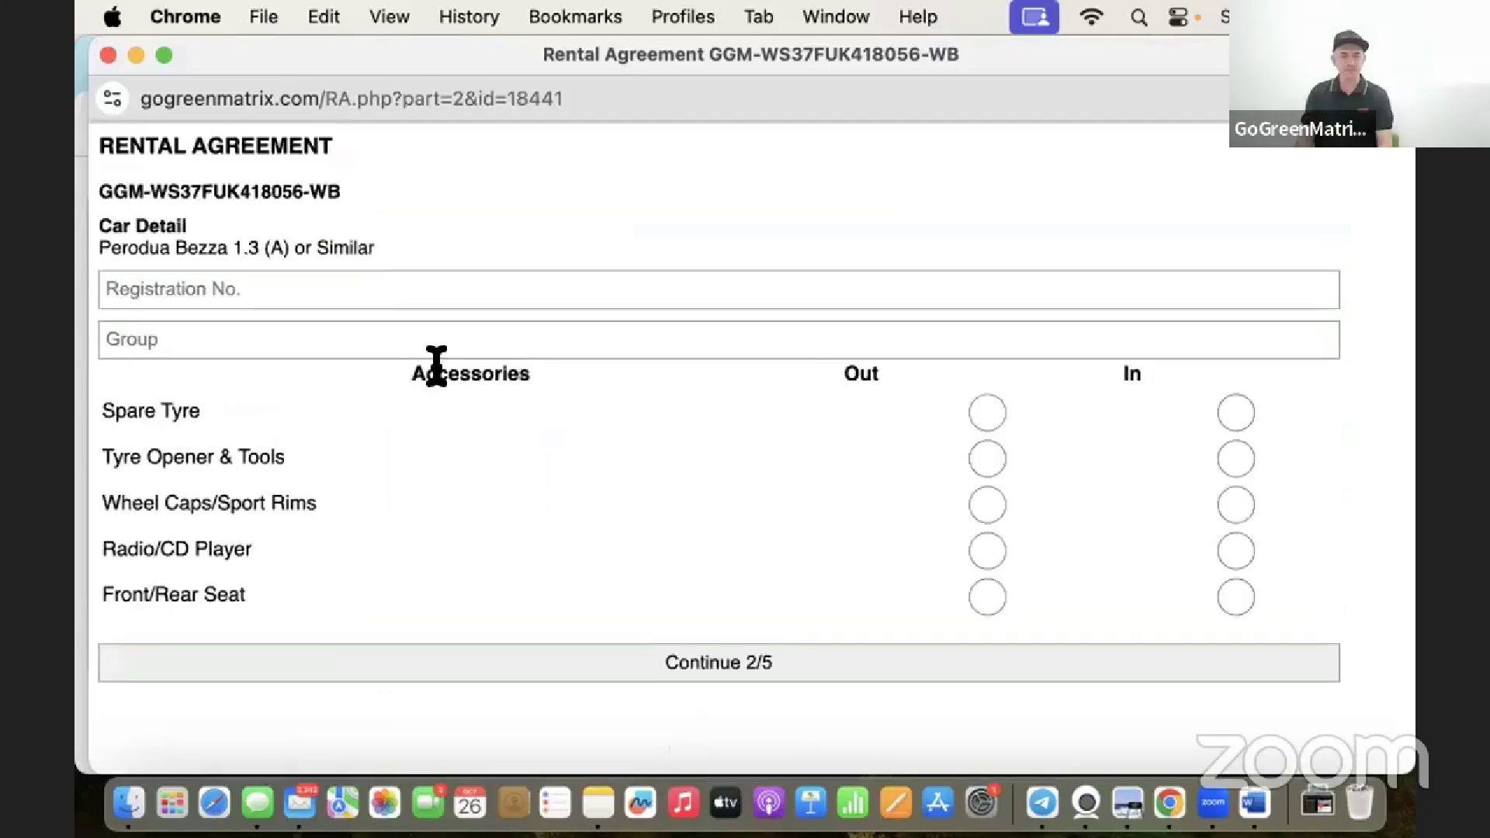
# Fill in registration ABC1234 and car group B from autofill.
pyautogui.click(423, 291)
pyautogui.click(316, 334)
pyautogui.click(242, 356)
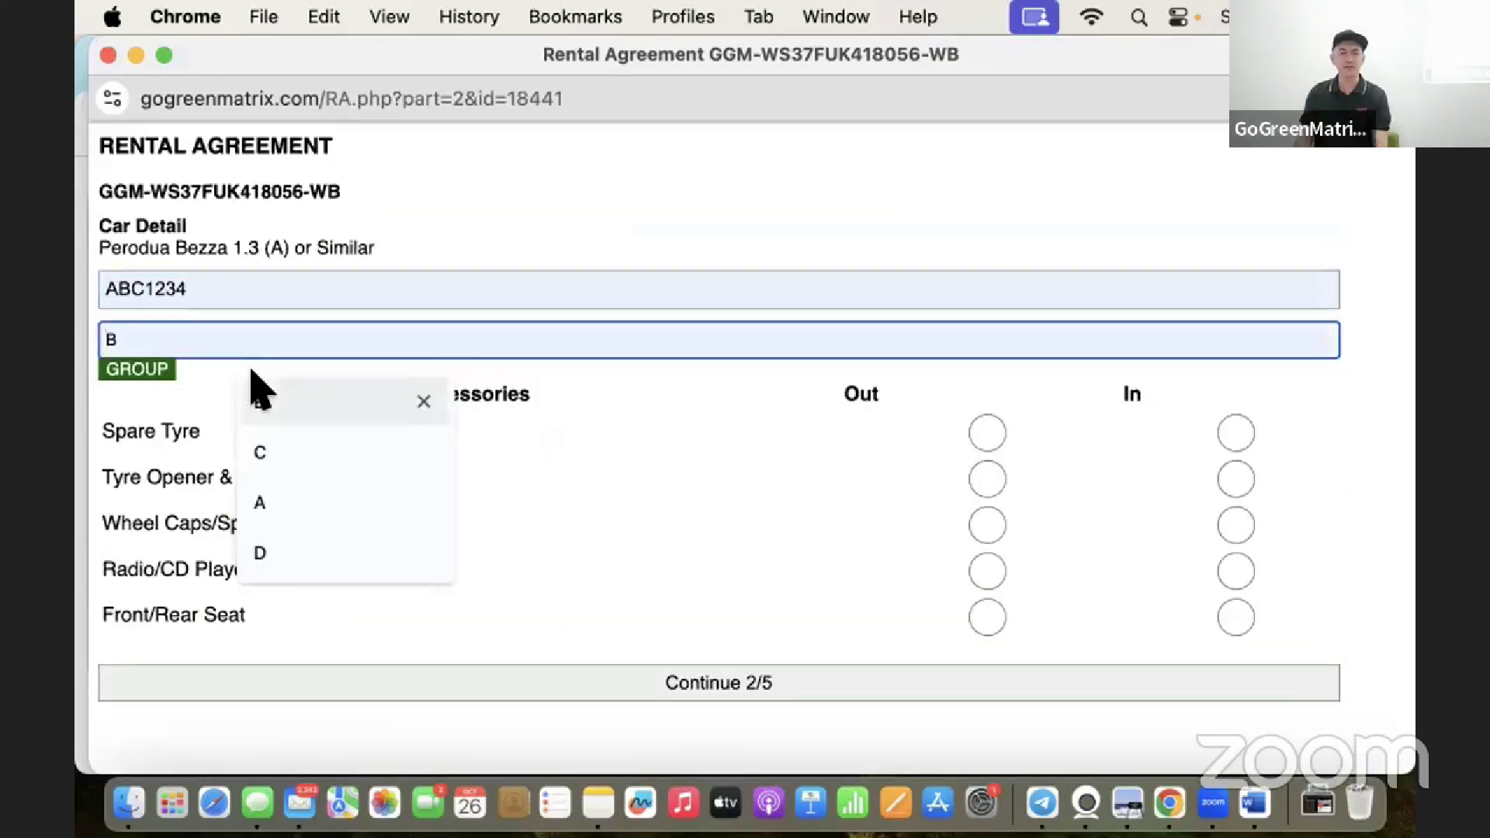
pyautogui.click(263, 395)
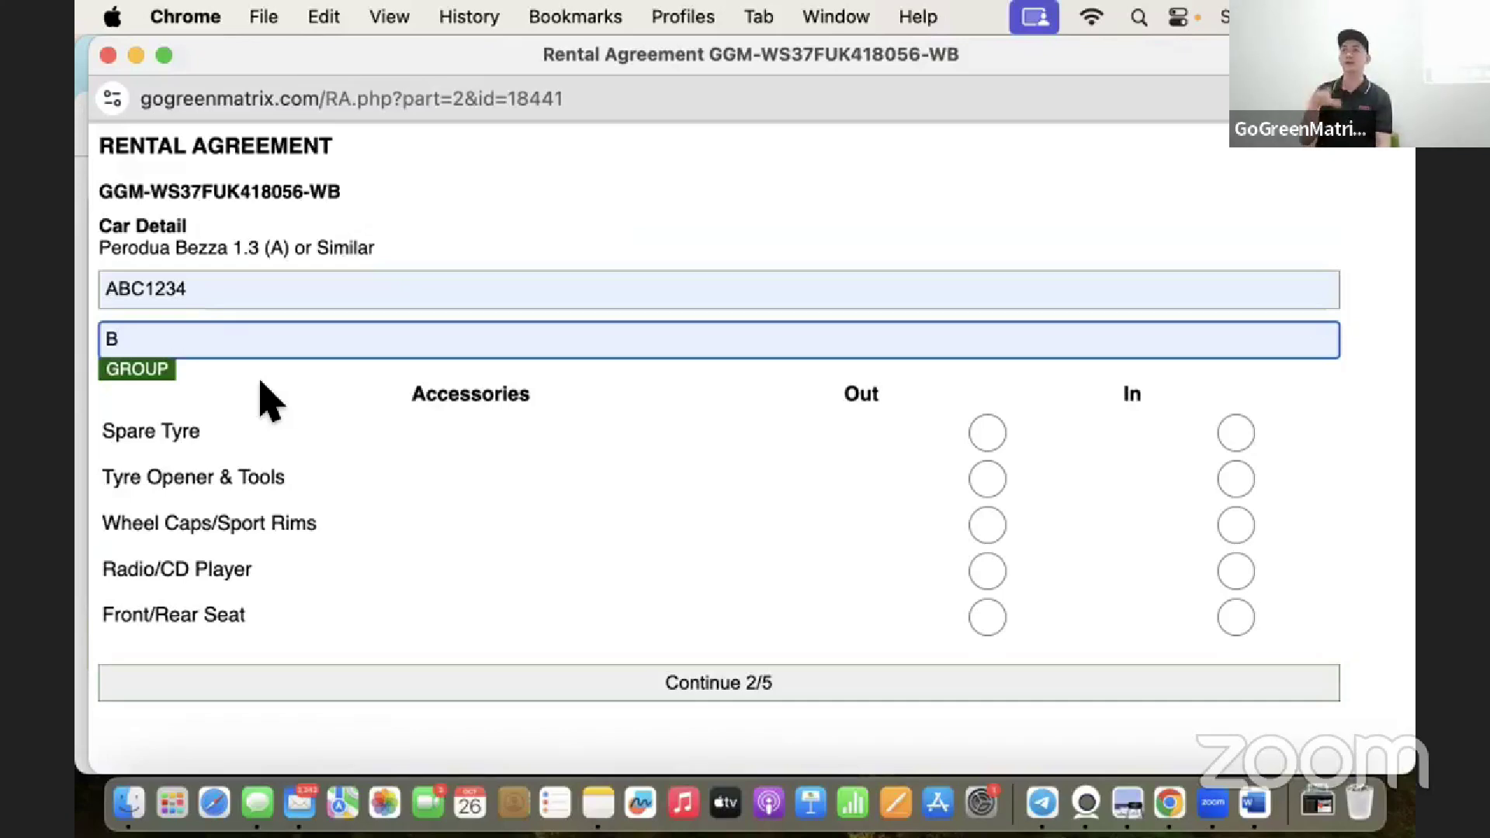
# Mark Spare Tyre, Tools, Wheel Caps, Radio/CD and Seats as Out, then submit the car details.
pyautogui.click(986, 431)
pyautogui.click(986, 455)
pyautogui.click(977, 506)
pyautogui.click(981, 551)
pyautogui.click(979, 596)
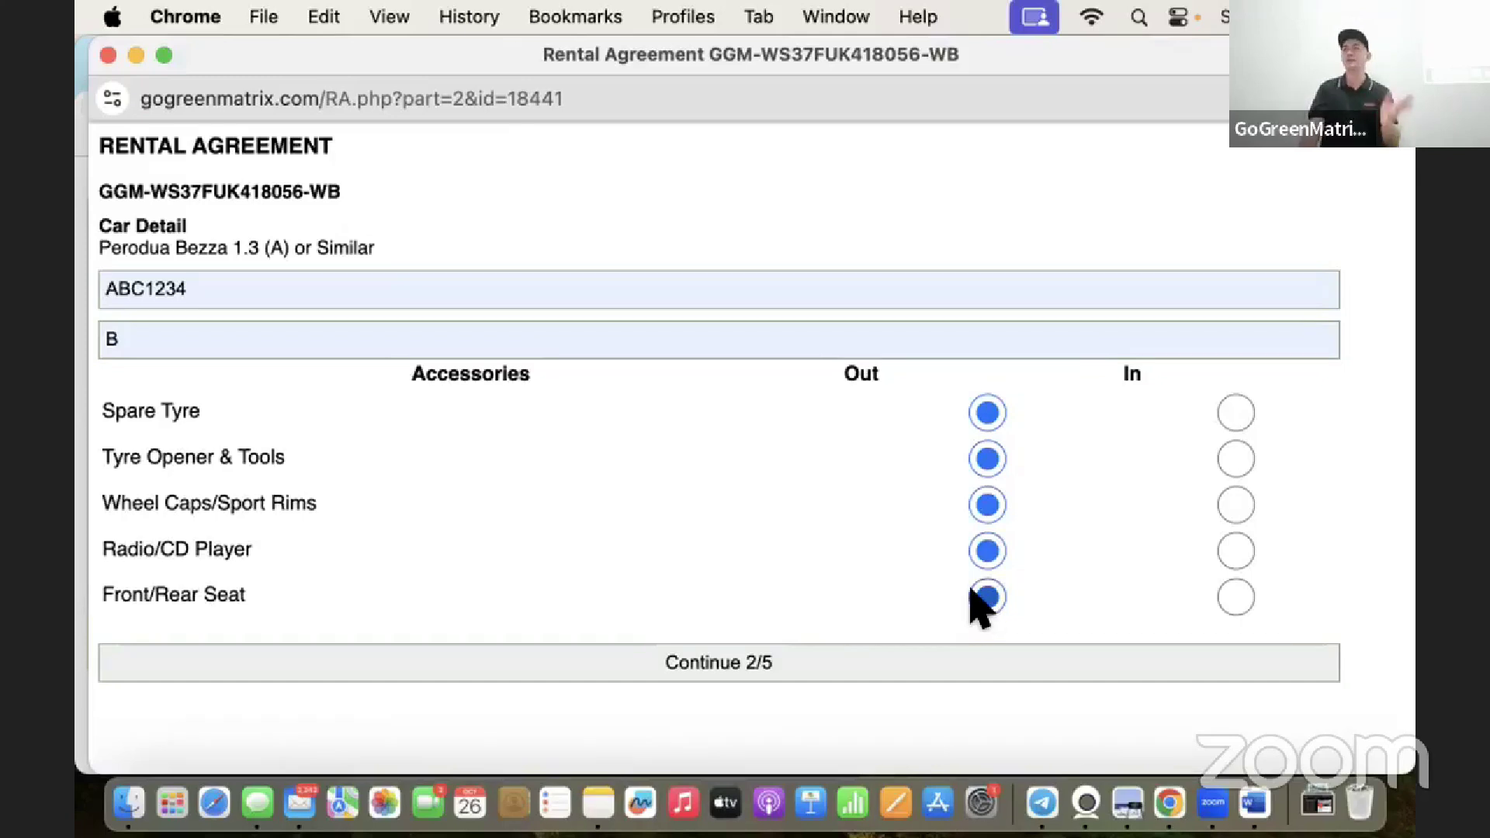
pyautogui.click(811, 652)
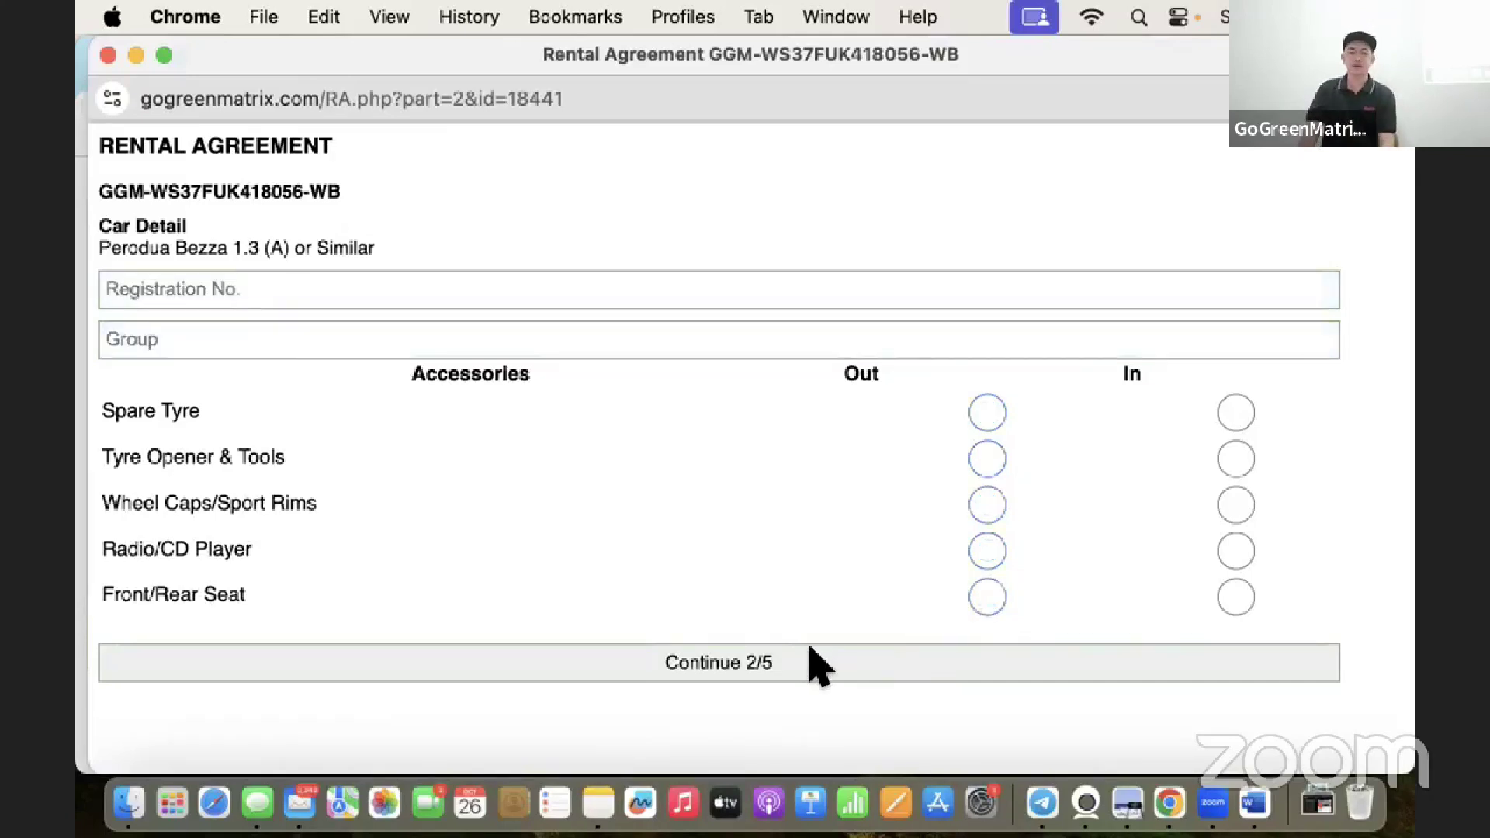
pyautogui.click(359, 371)
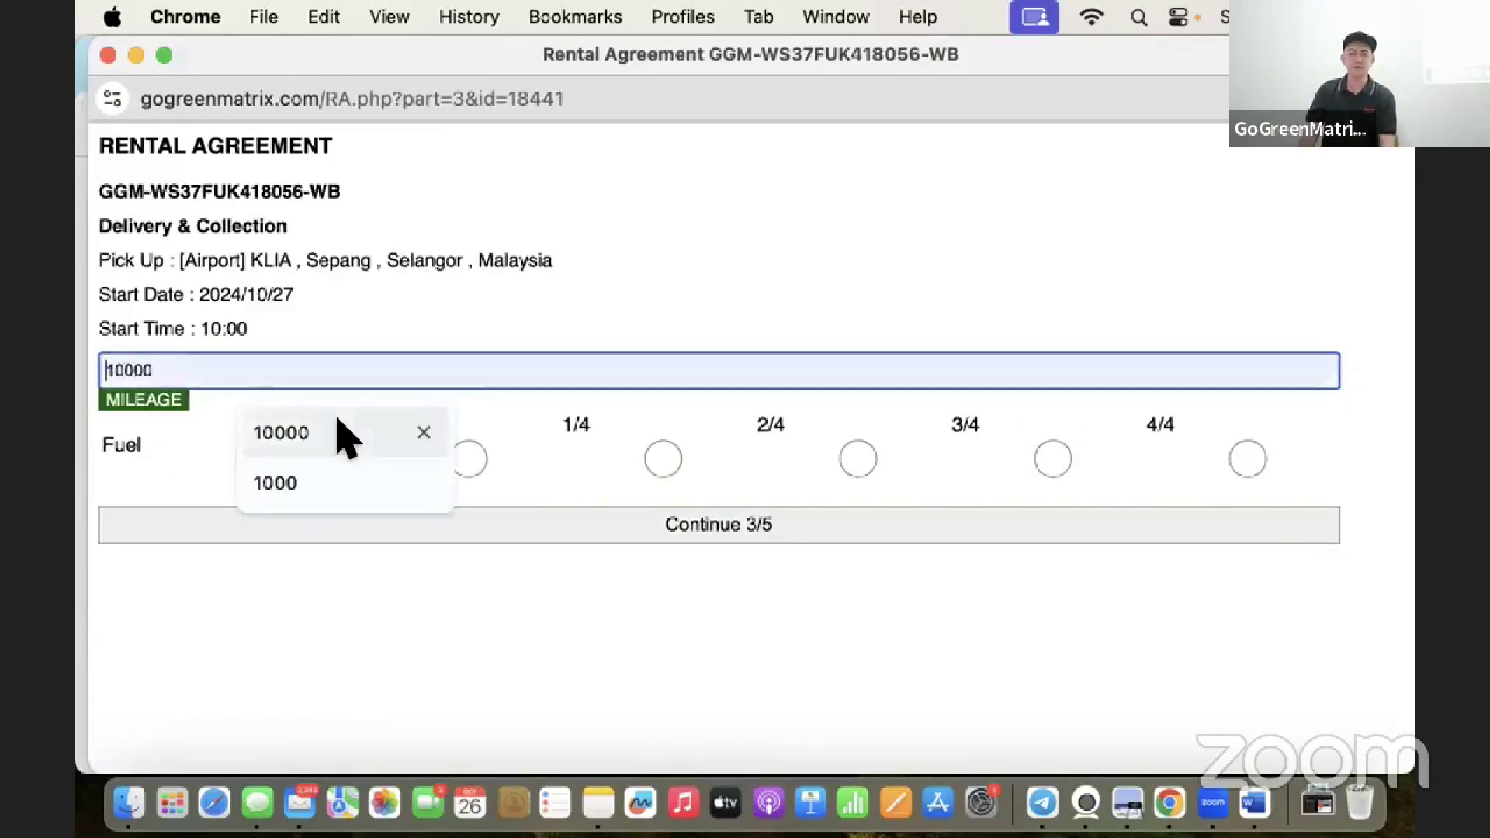
# Choose 10000 as mileage, set fuel to 4/4, and continue to step 4.
pyautogui.click(339, 432)
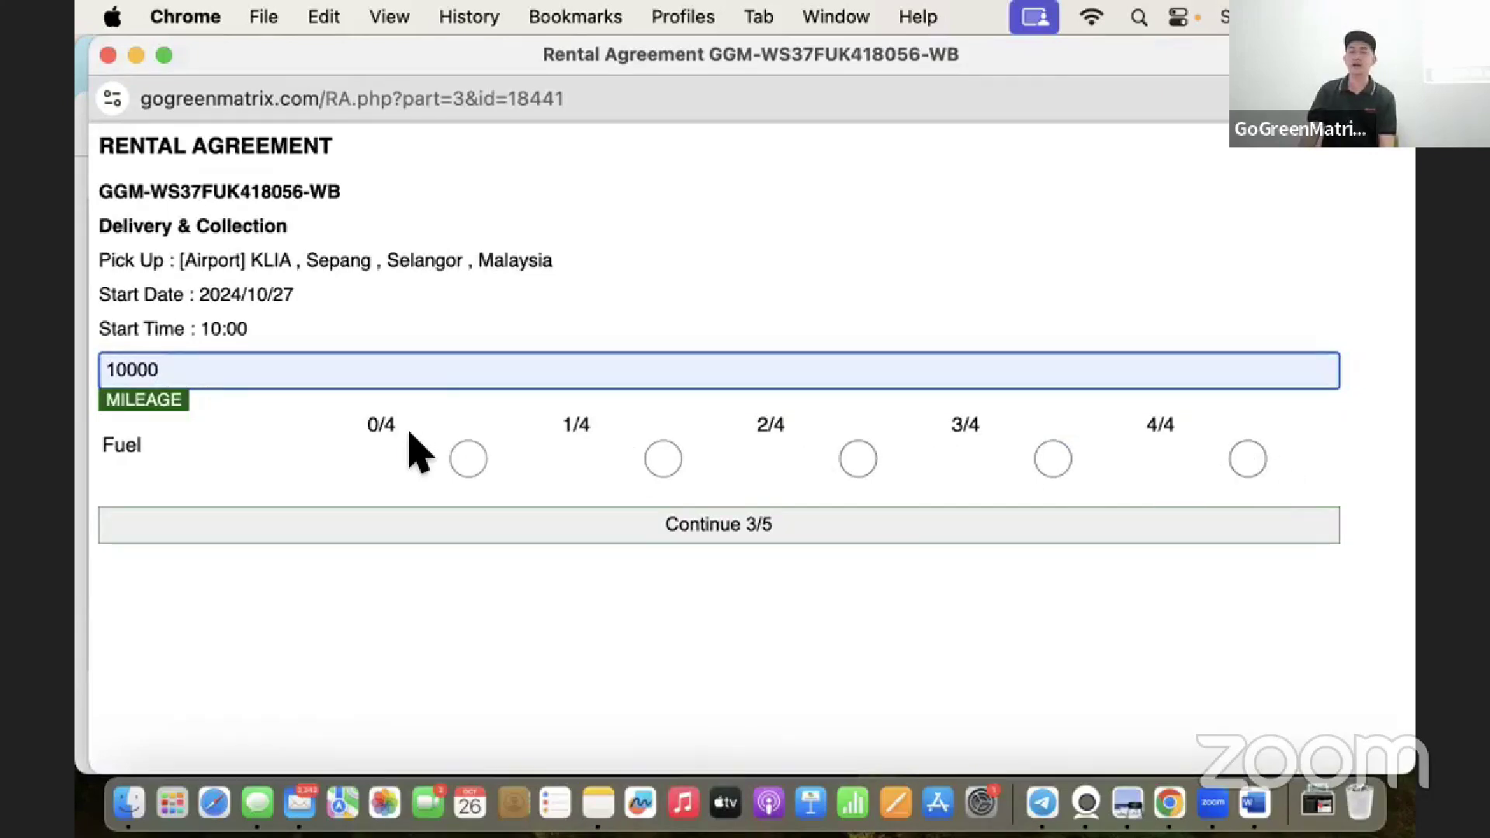
pyautogui.click(1248, 459)
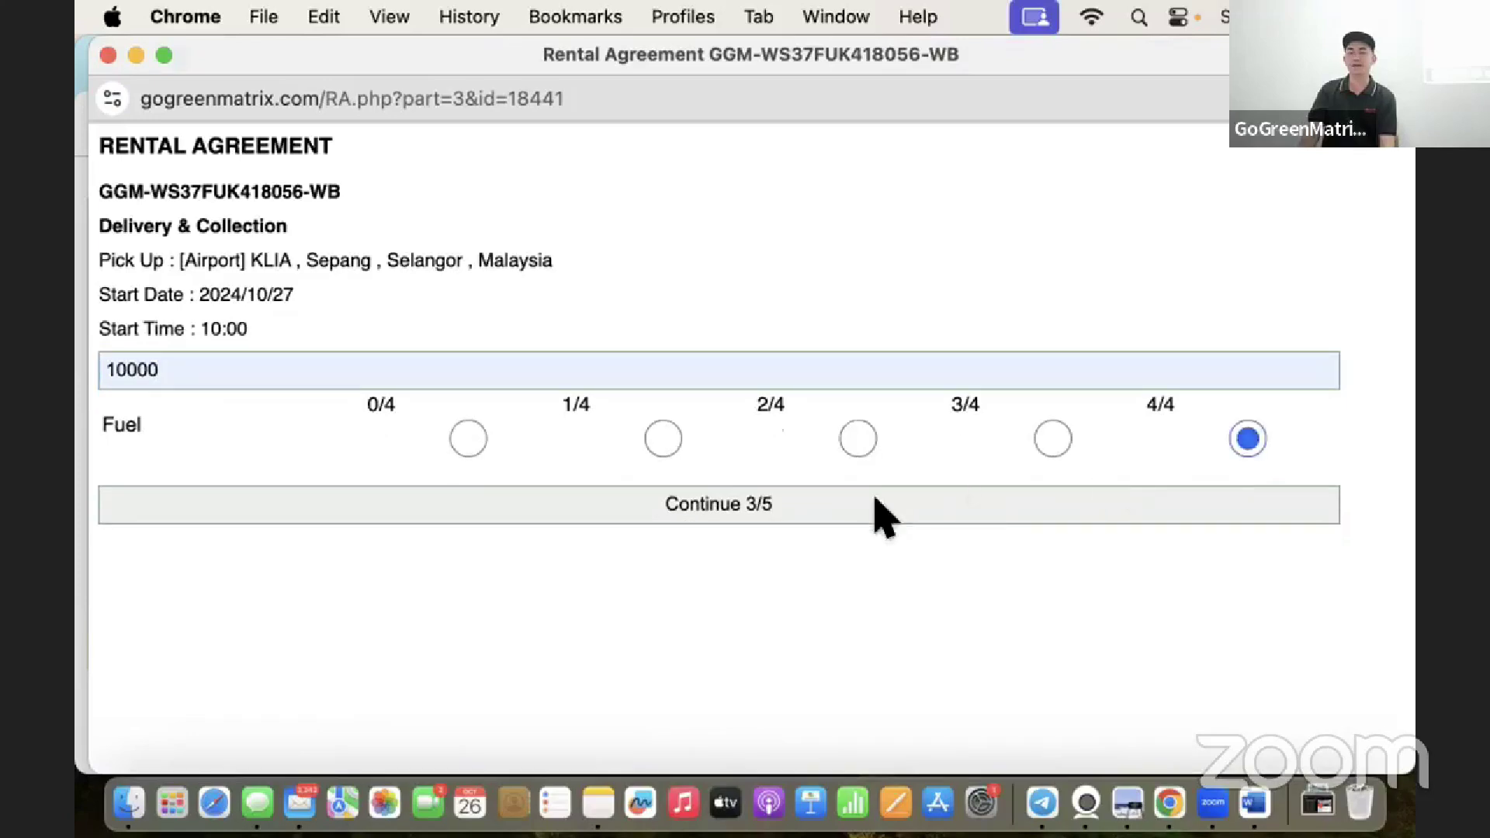
pyautogui.click(747, 519)
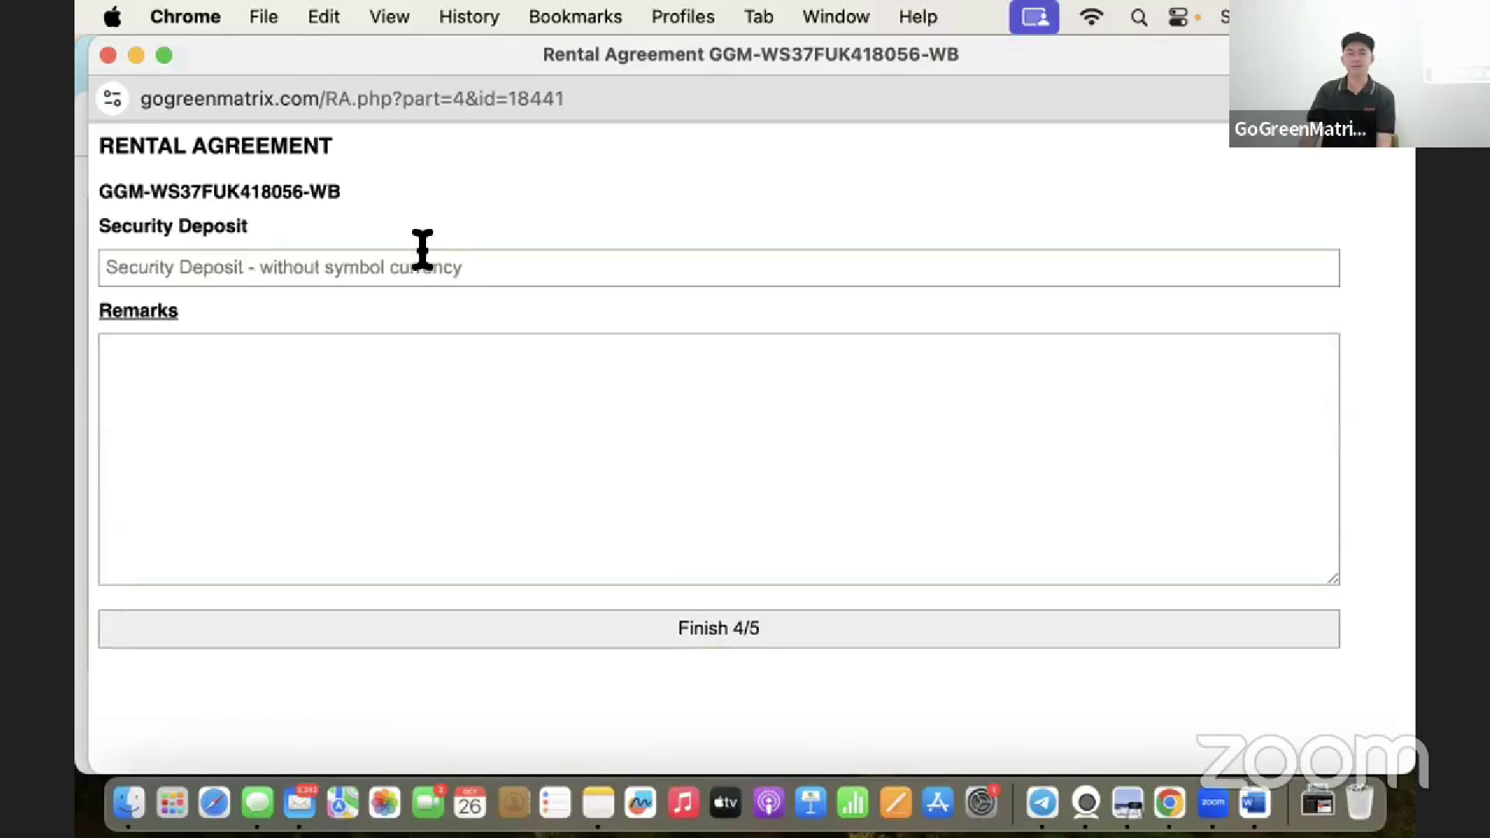
# Enter 150 as the security deposit and leave the Remarks box blank.
pyautogui.click(422, 263)
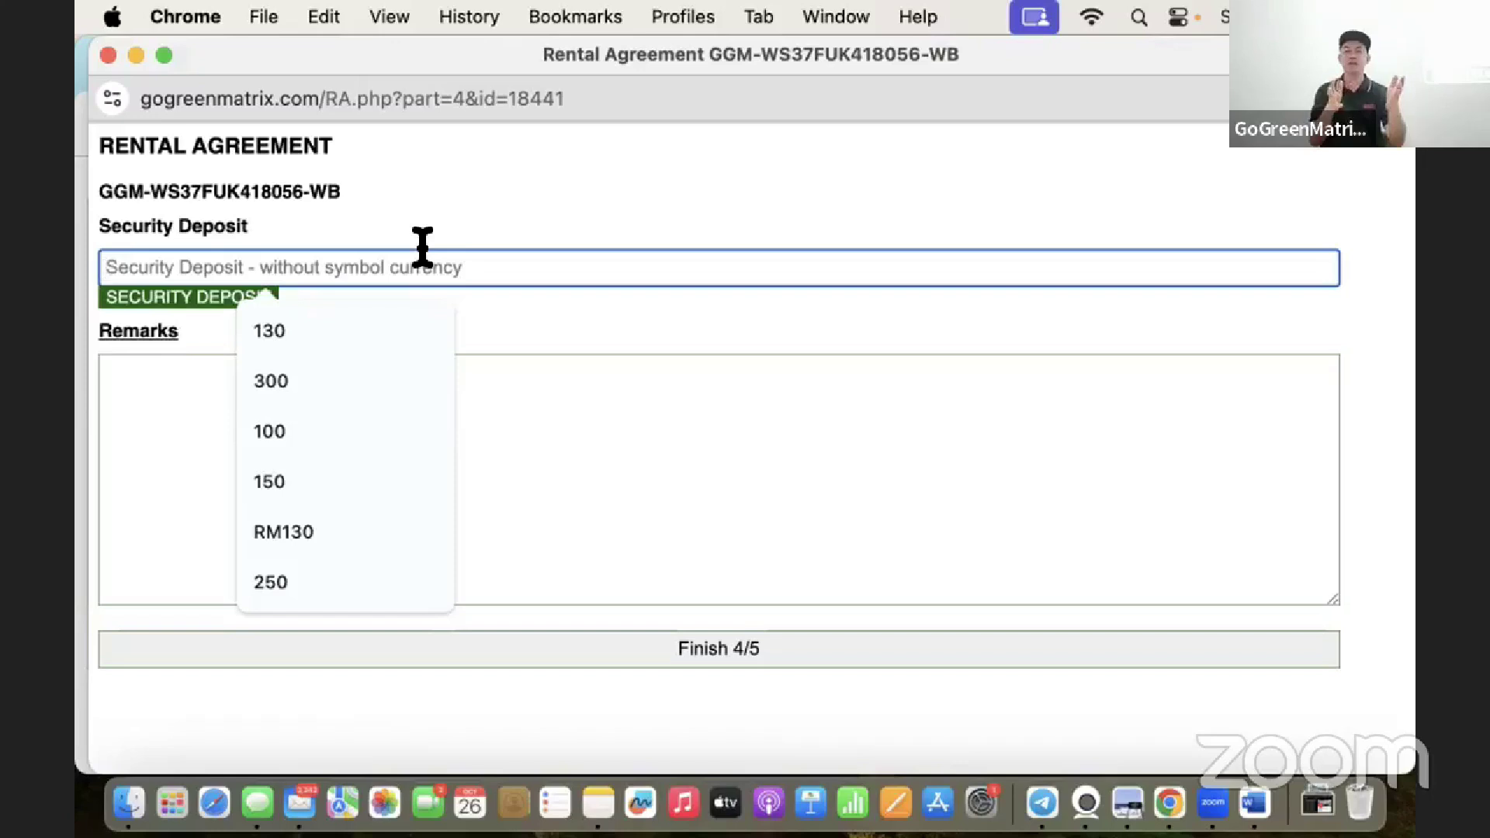
pyautogui.write('150')
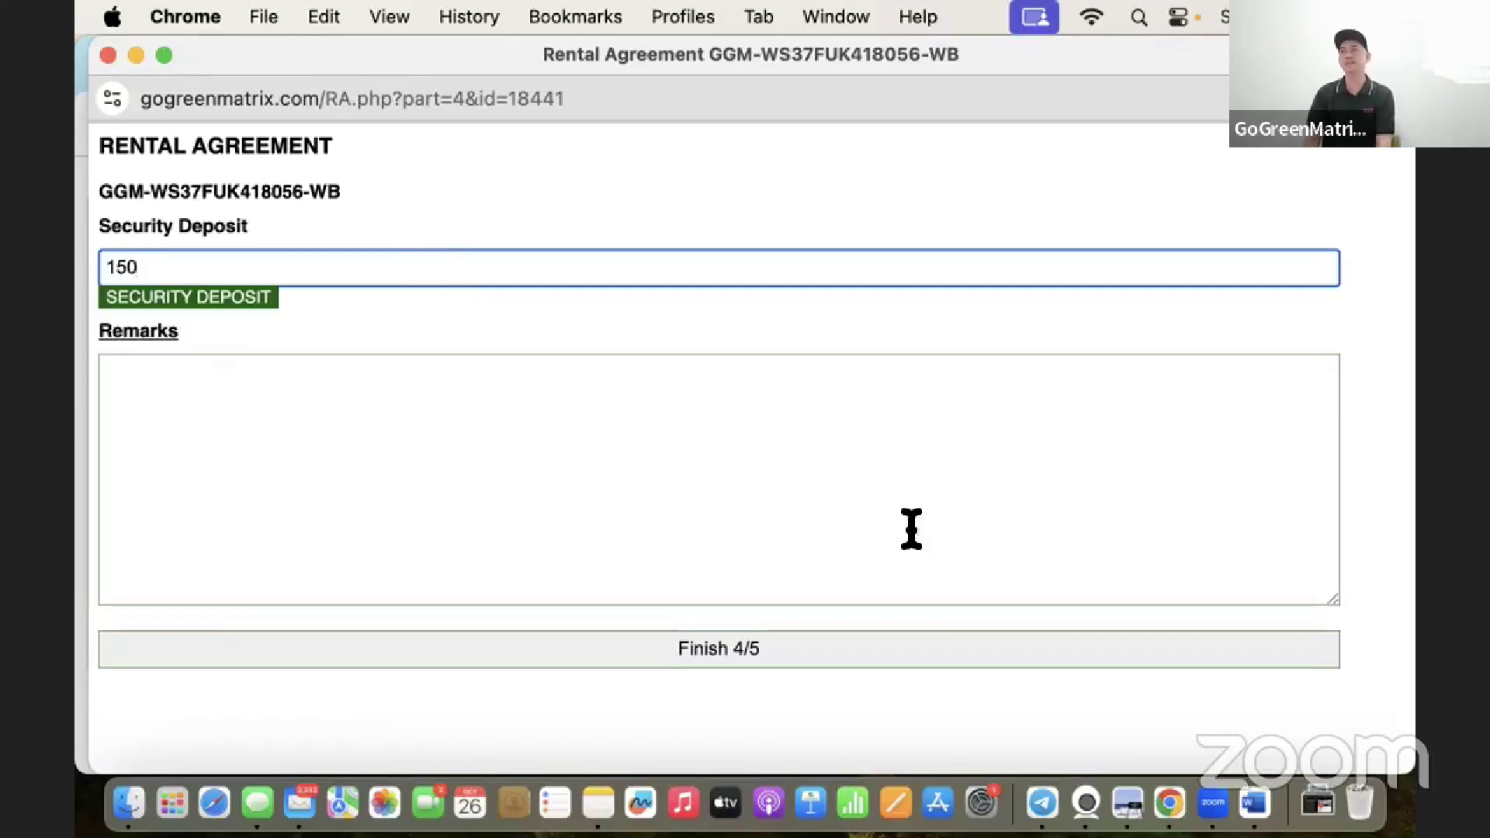
pyautogui.click(520, 475)
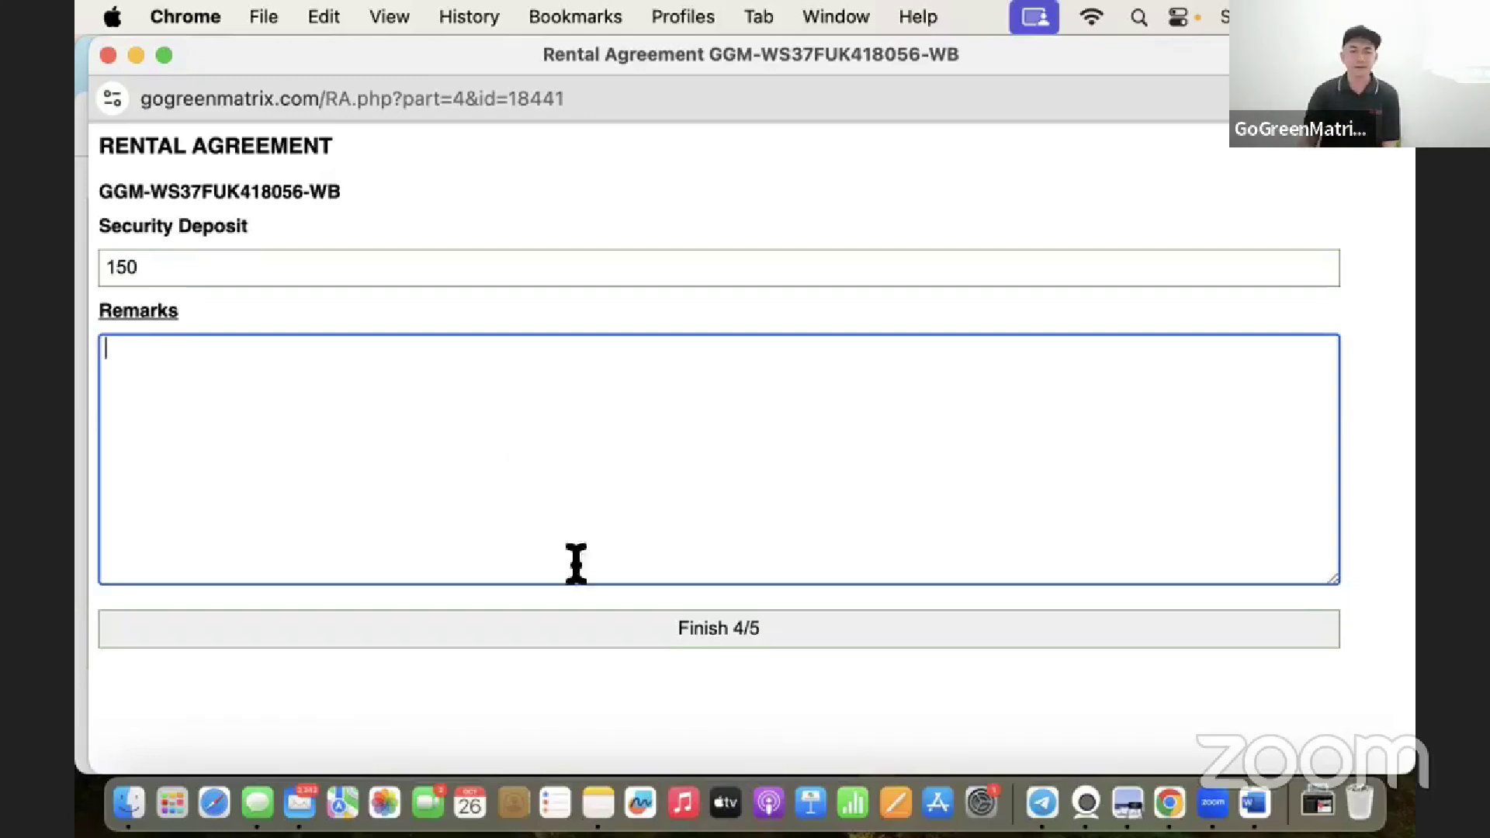
# Submit step 4 with Finish 4/5 to reach the customer signature pad.
pyautogui.click(659, 644)
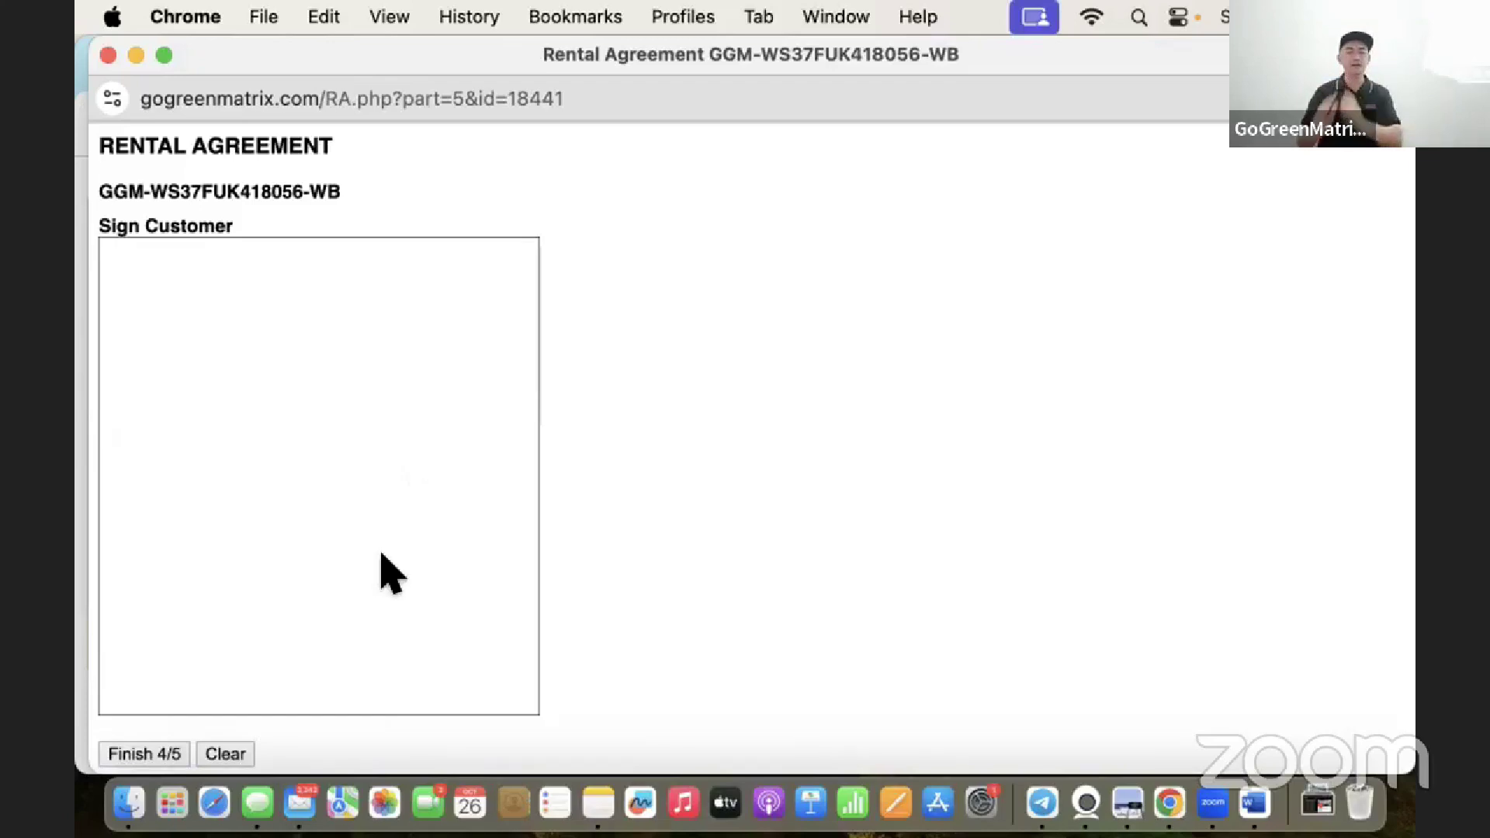
pyautogui.click(128, 754)
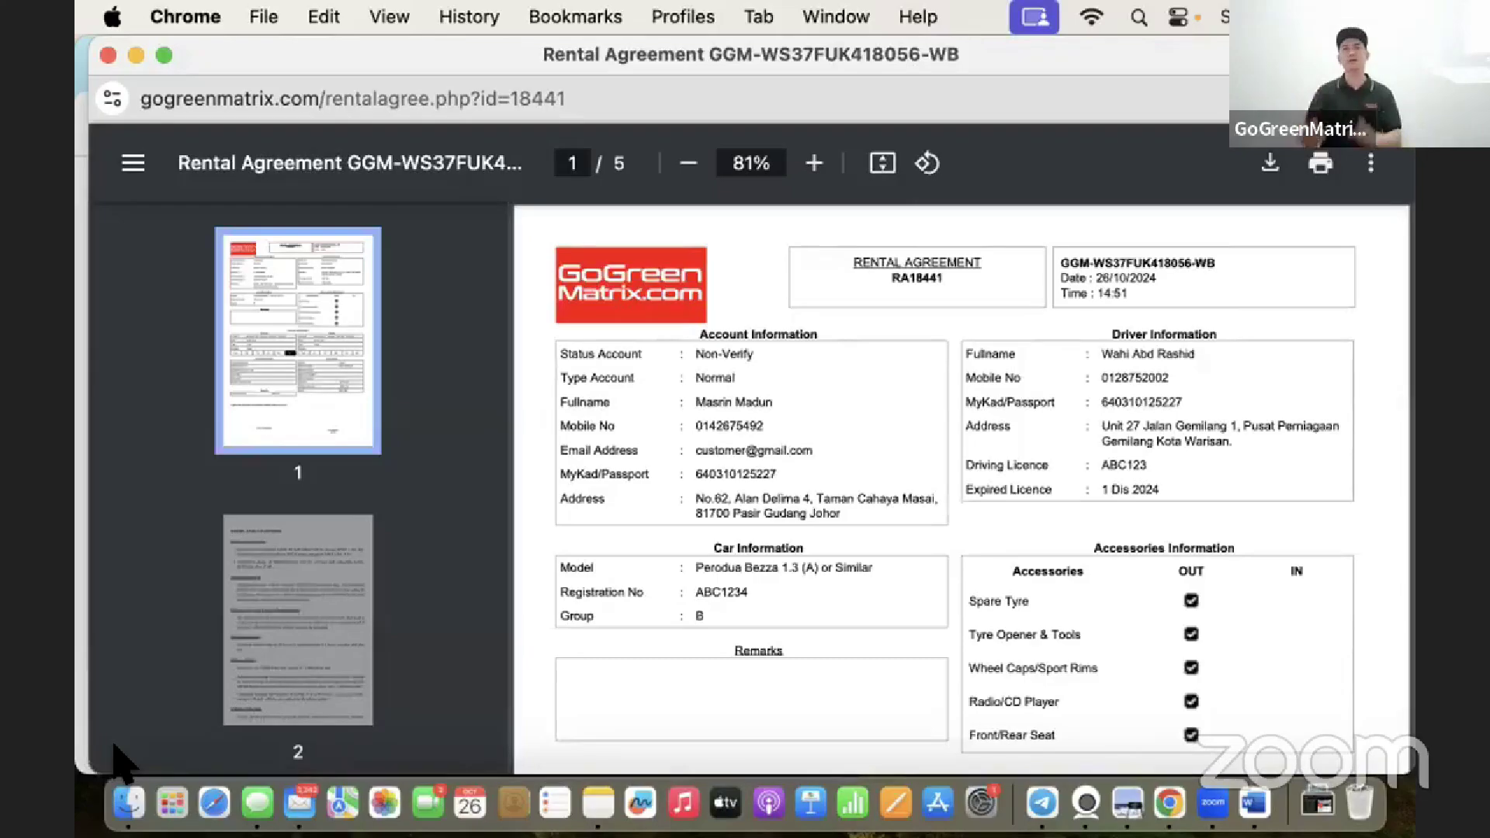
pyautogui.scroll(-15, 785, 556)
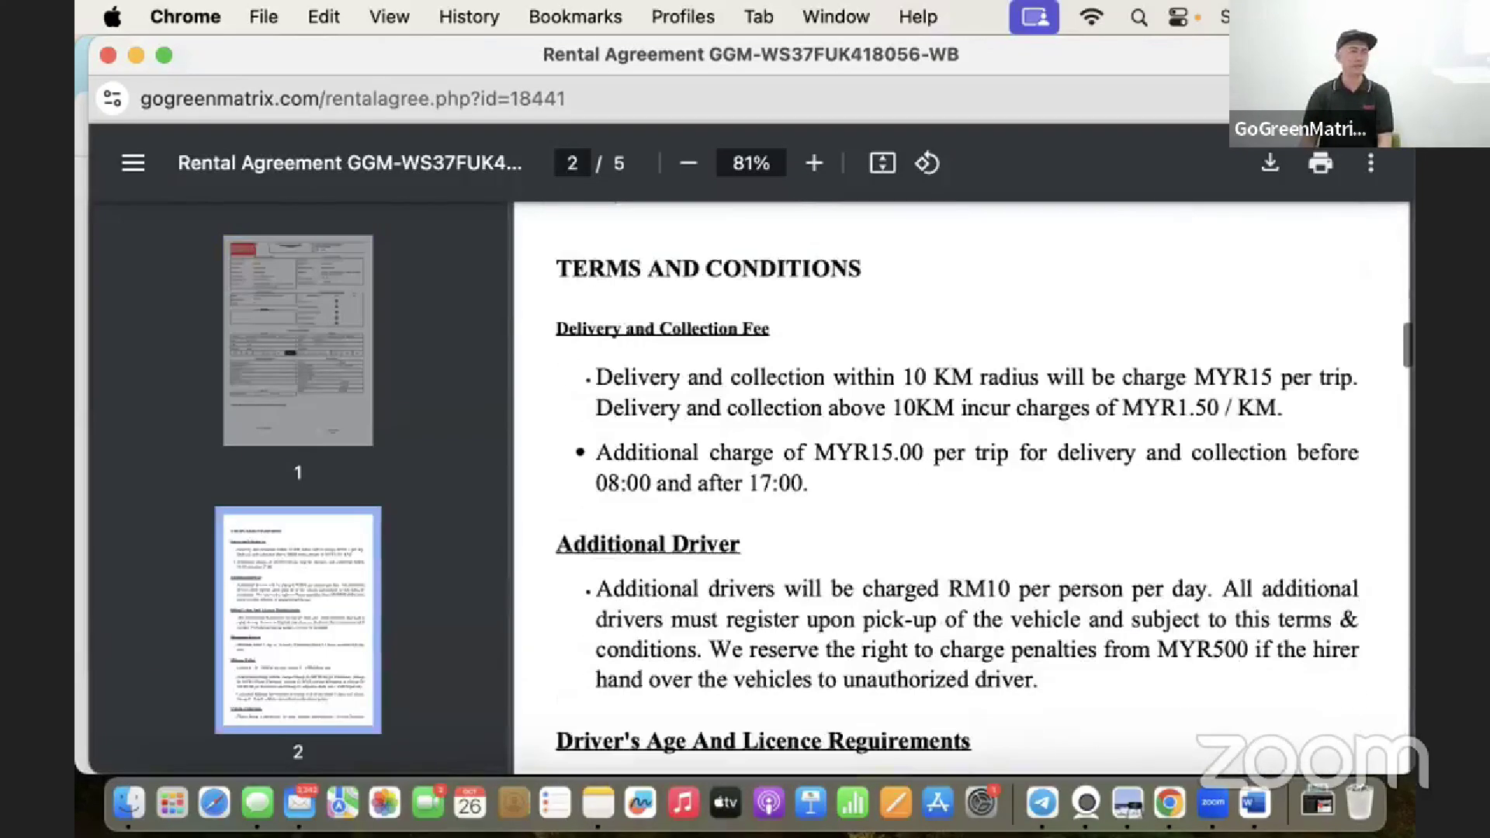
pyautogui.scroll(-6, 738, 682)
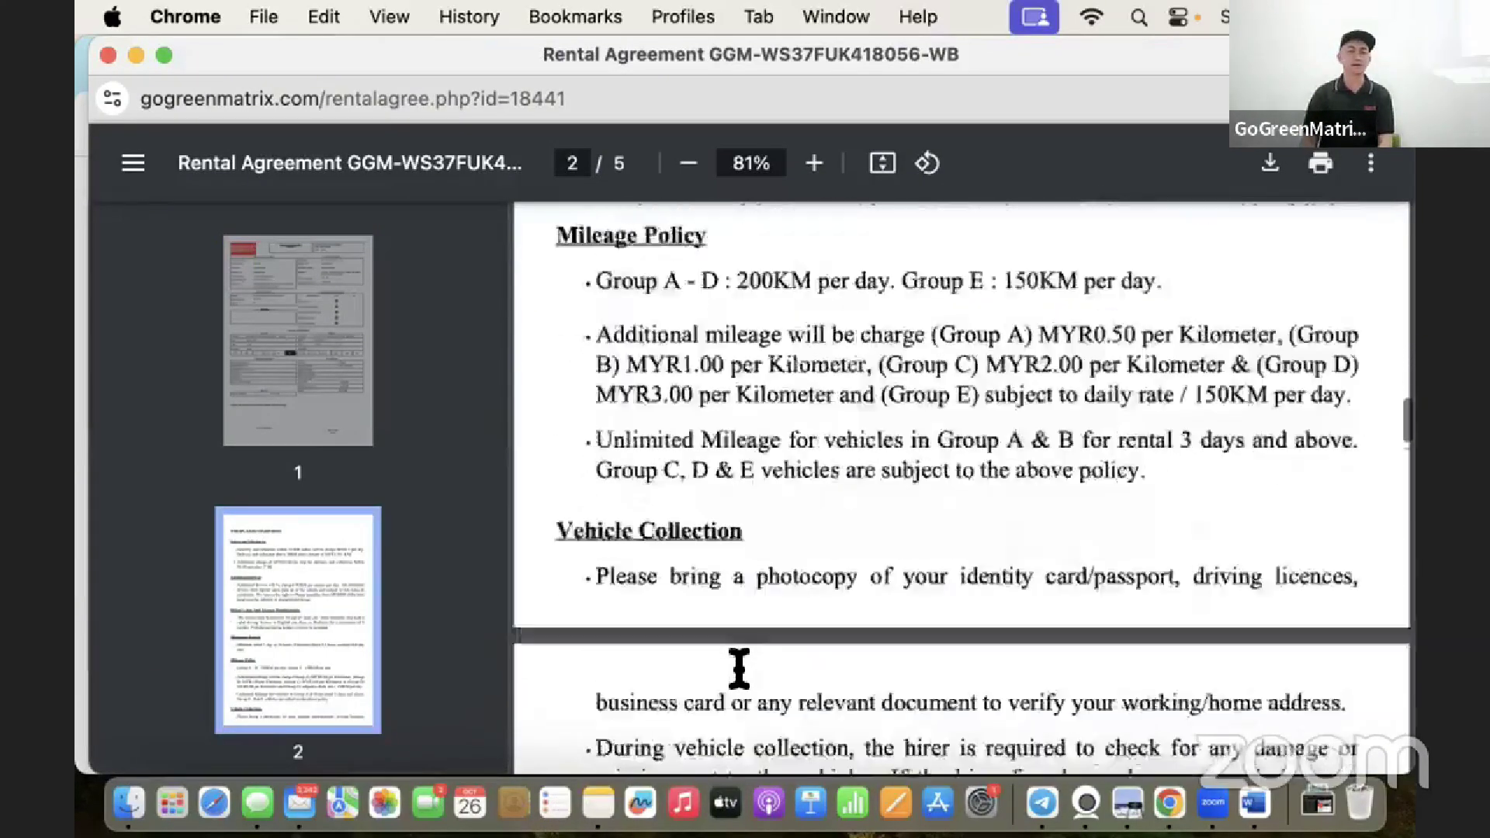
pyautogui.scroll(-10, 738, 669)
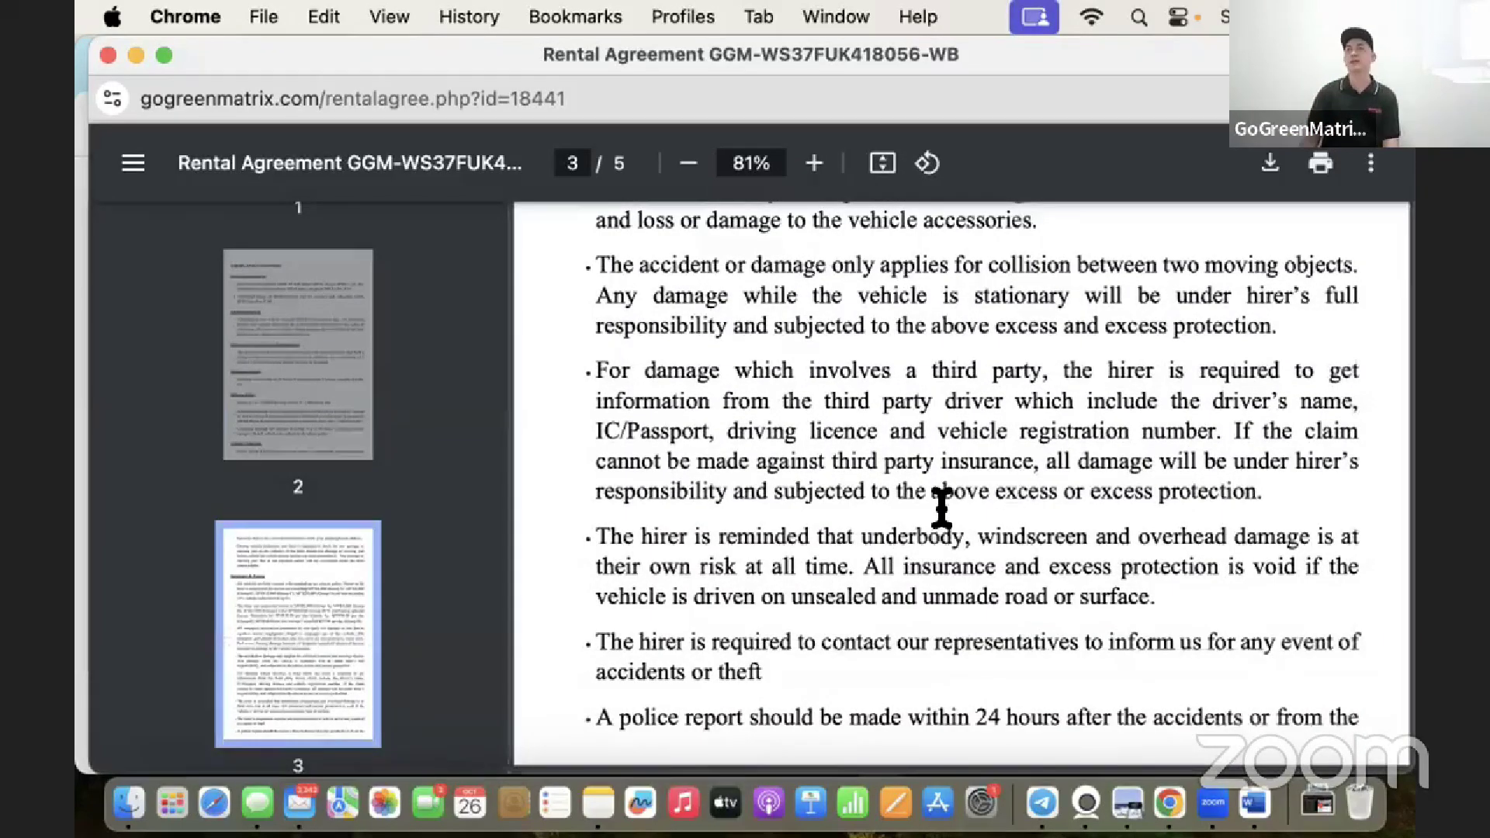
pyautogui.scroll(15, 1027, 489)
pyautogui.scroll(8, 1032, 499)
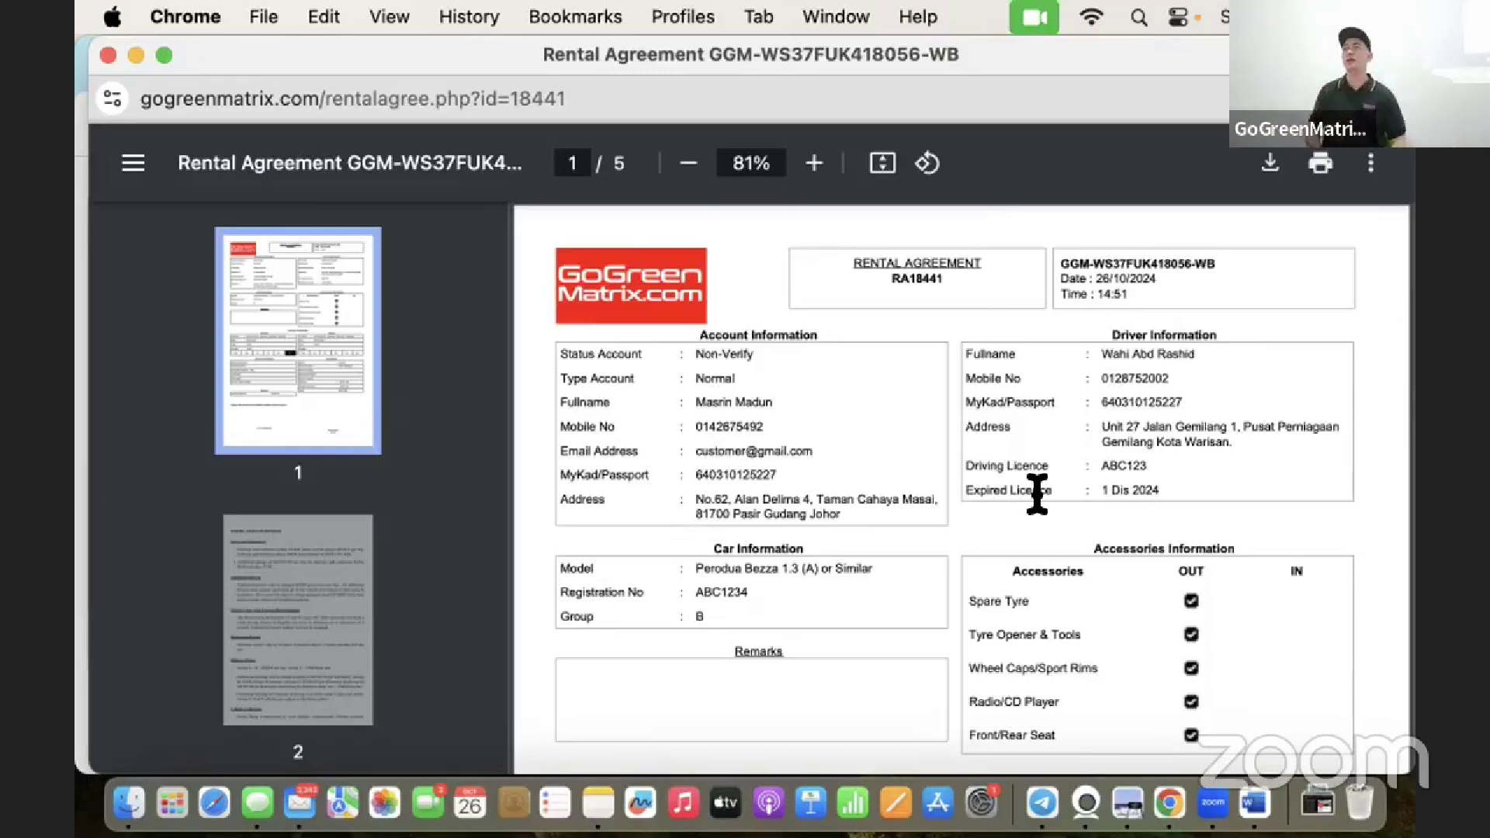
pyautogui.scroll(-3, 1081, 505)
pyautogui.scroll(-10, 1081, 504)
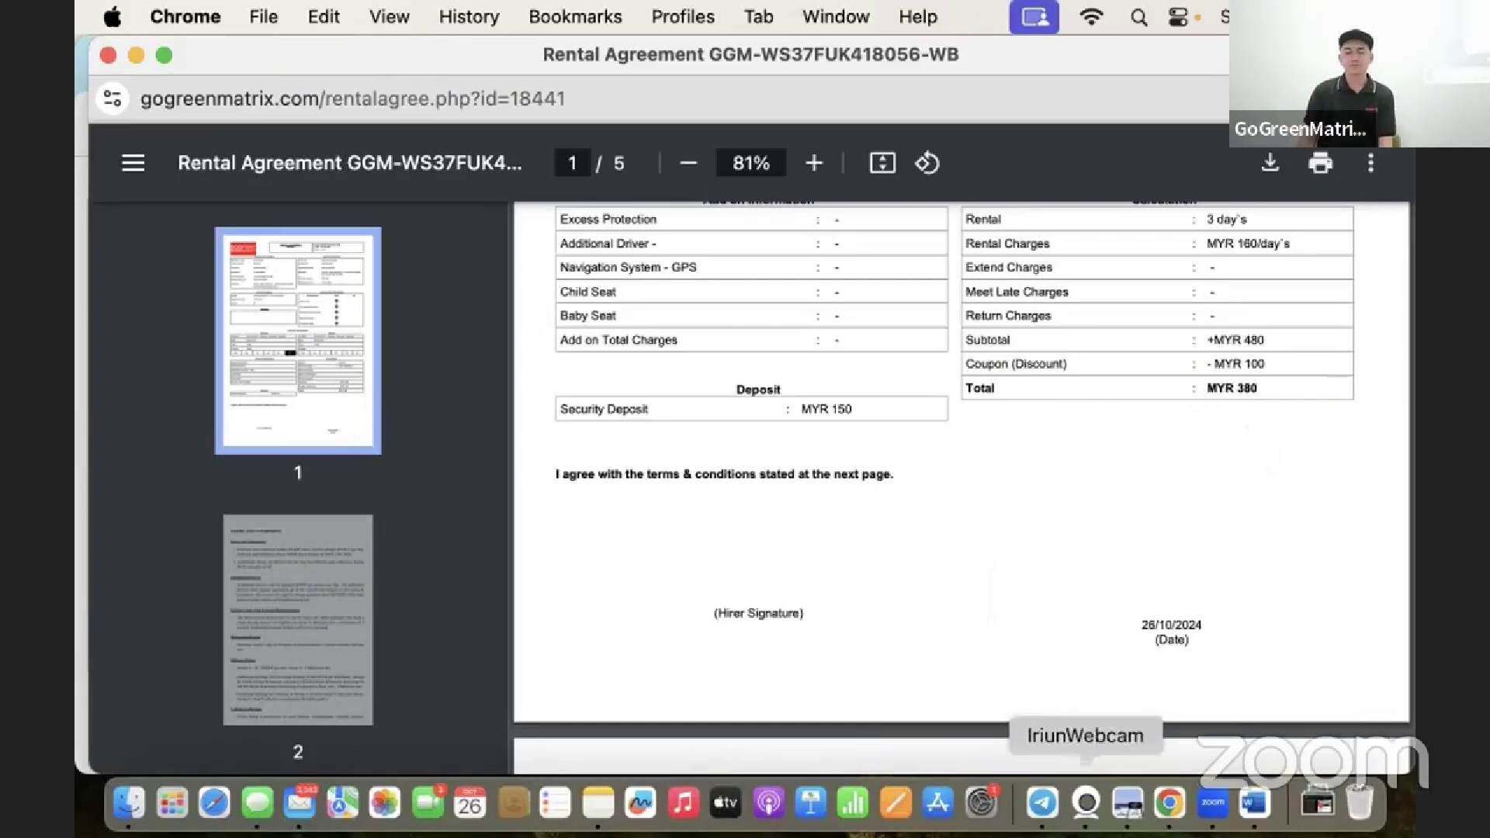
pyautogui.click(1169, 803)
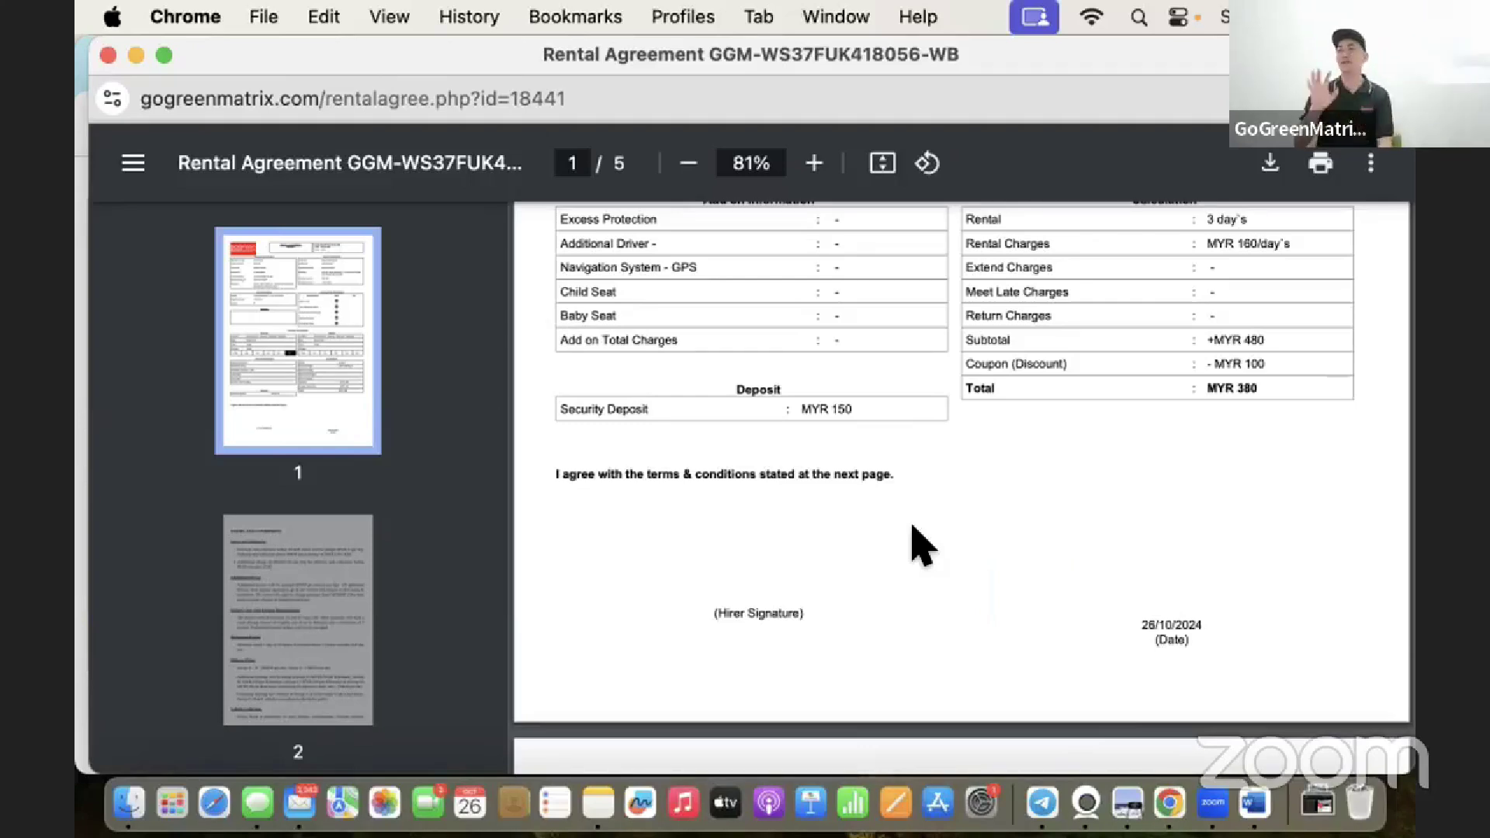
pyautogui.click(1169, 799)
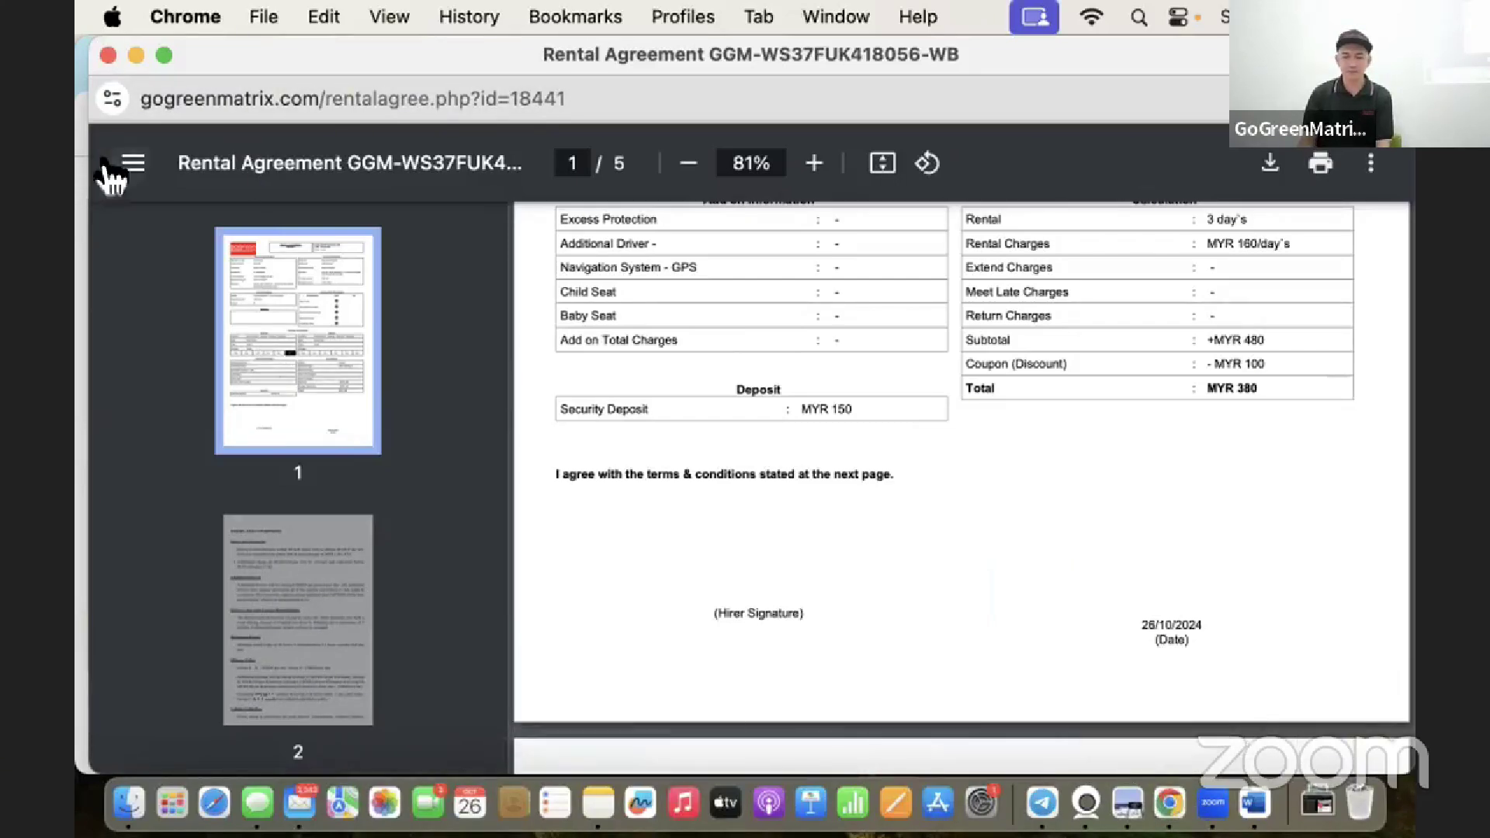
# Move the PDF window aside and open the DOKUMEN SEWA GMHUB folder from Drive's Starred files.
pyautogui.moveTo(189, 67); pyautogui.dragTo(452, 114)
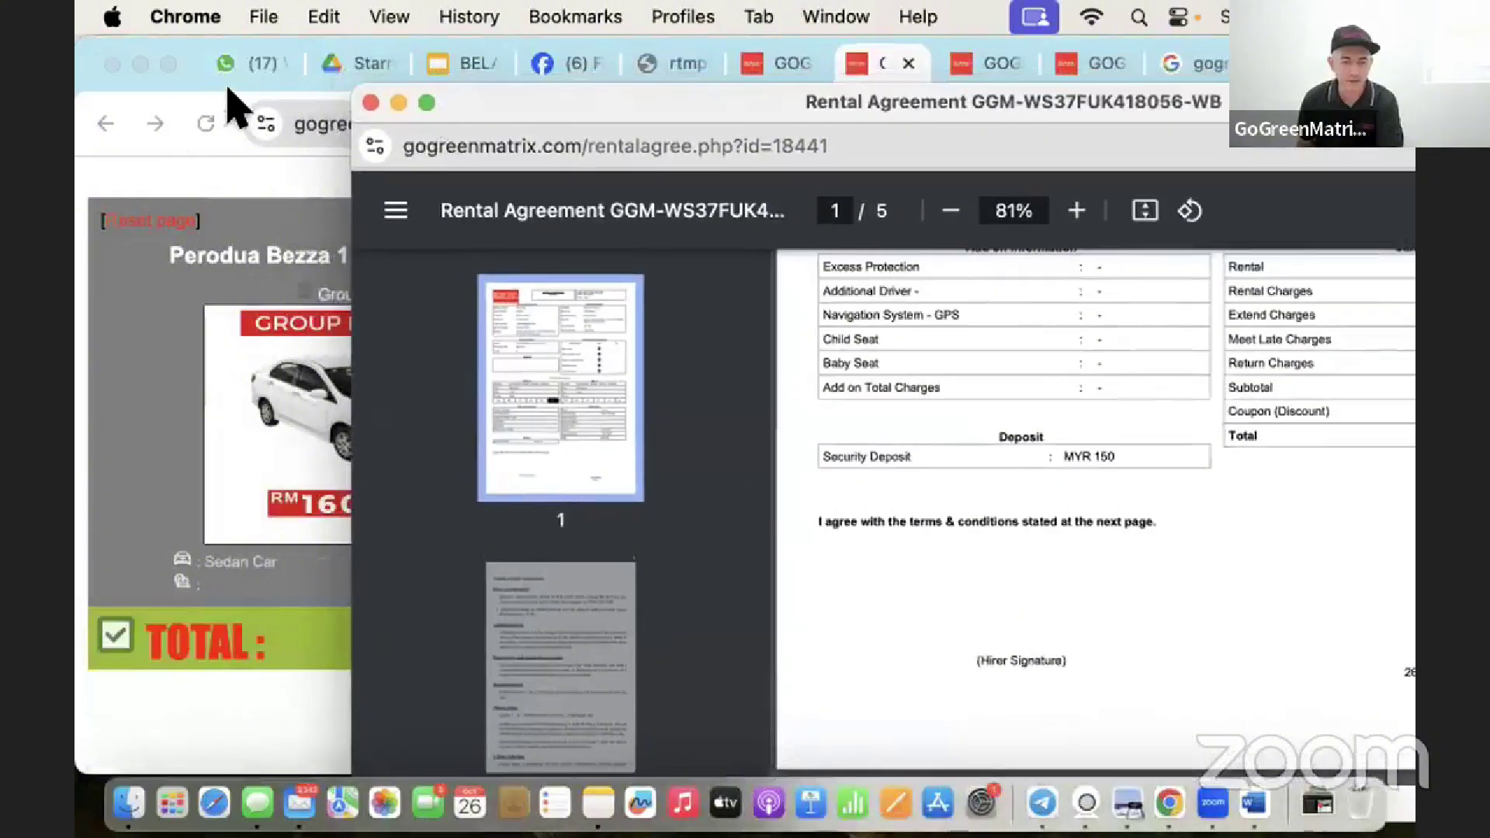
pyautogui.click(379, 62)
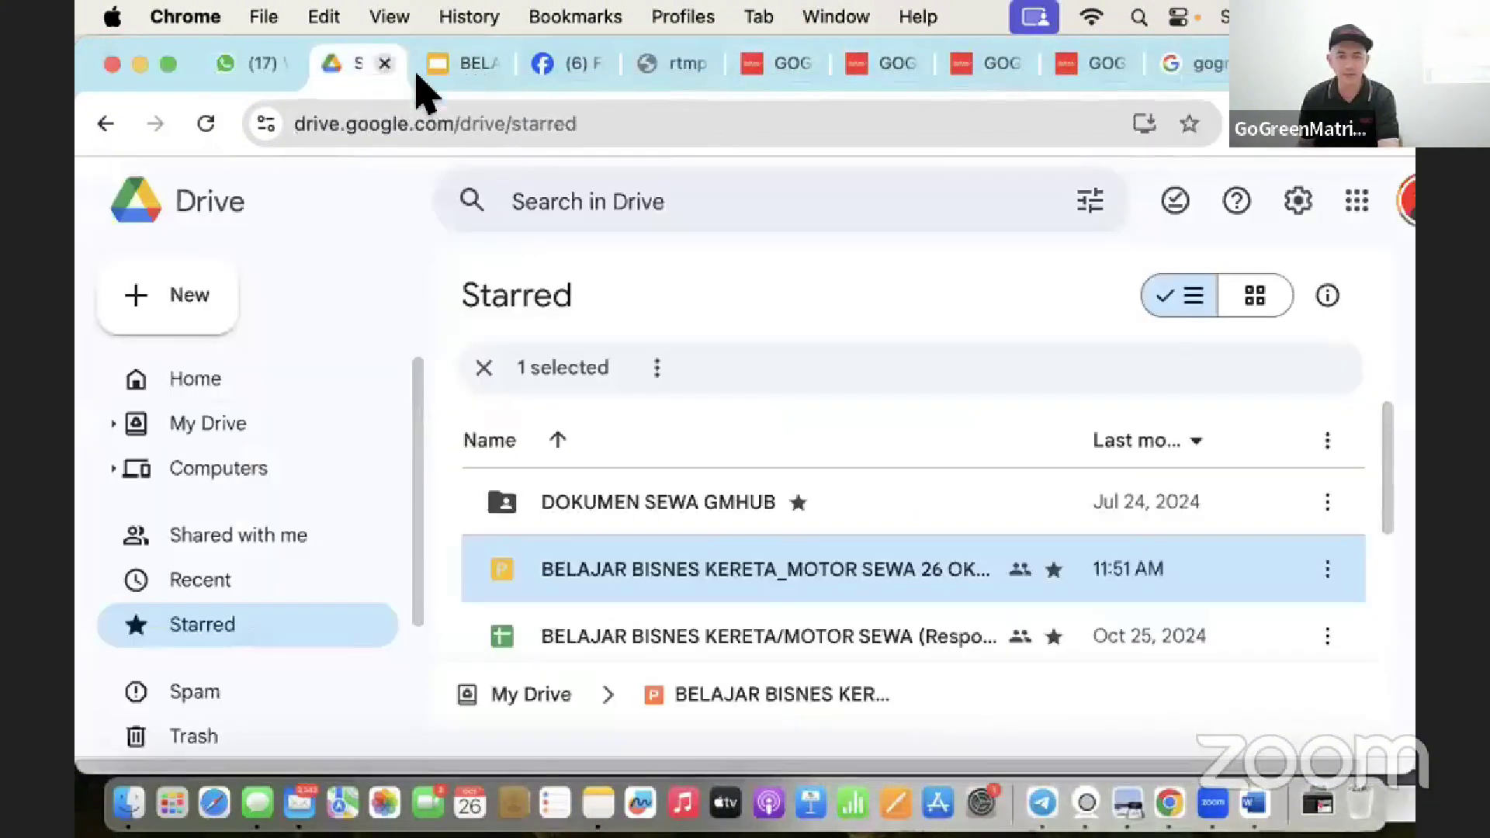
pyautogui.click(638, 203)
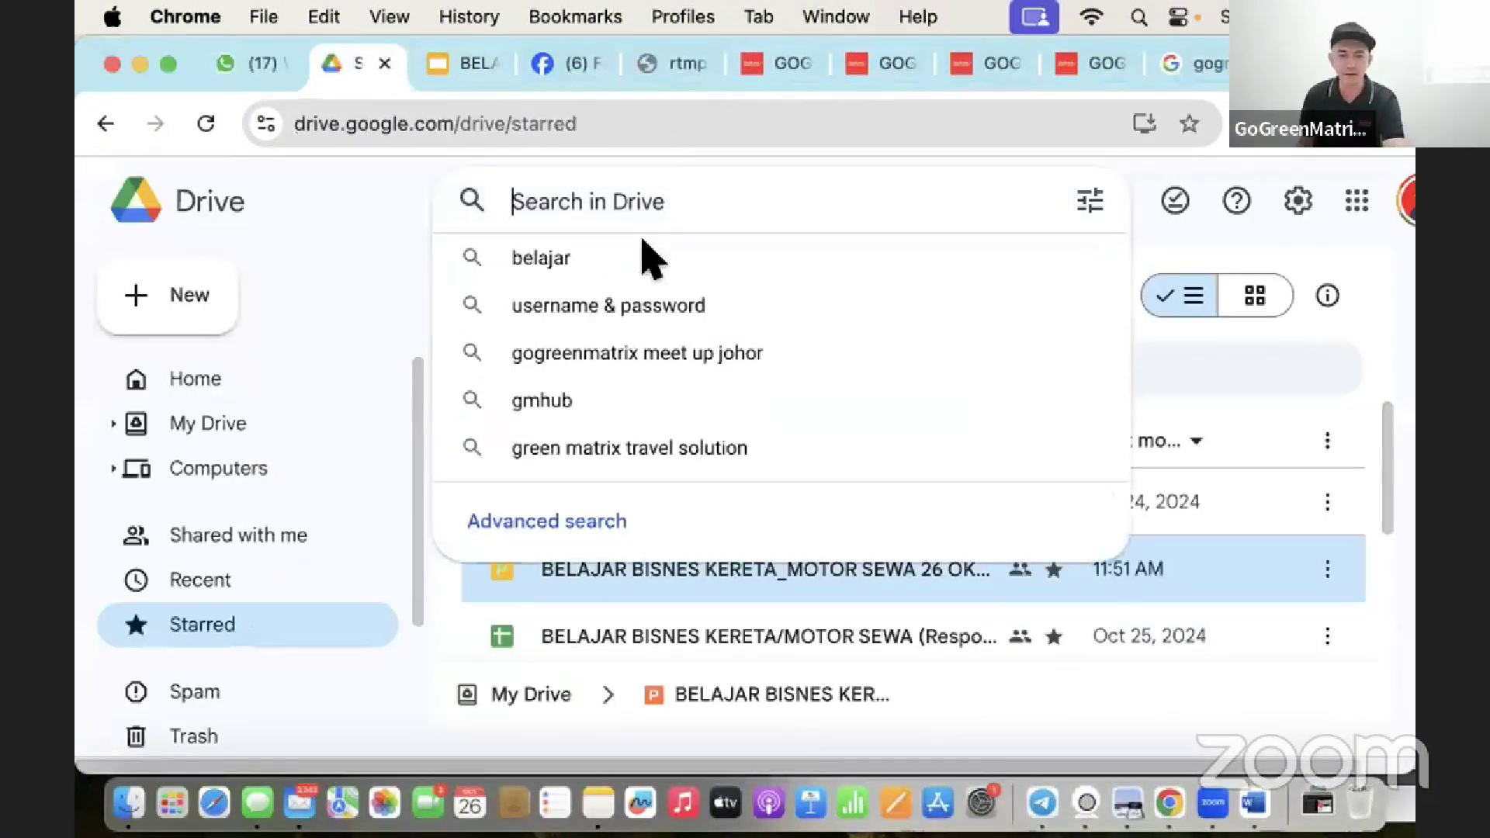
pyautogui.click(208, 620)
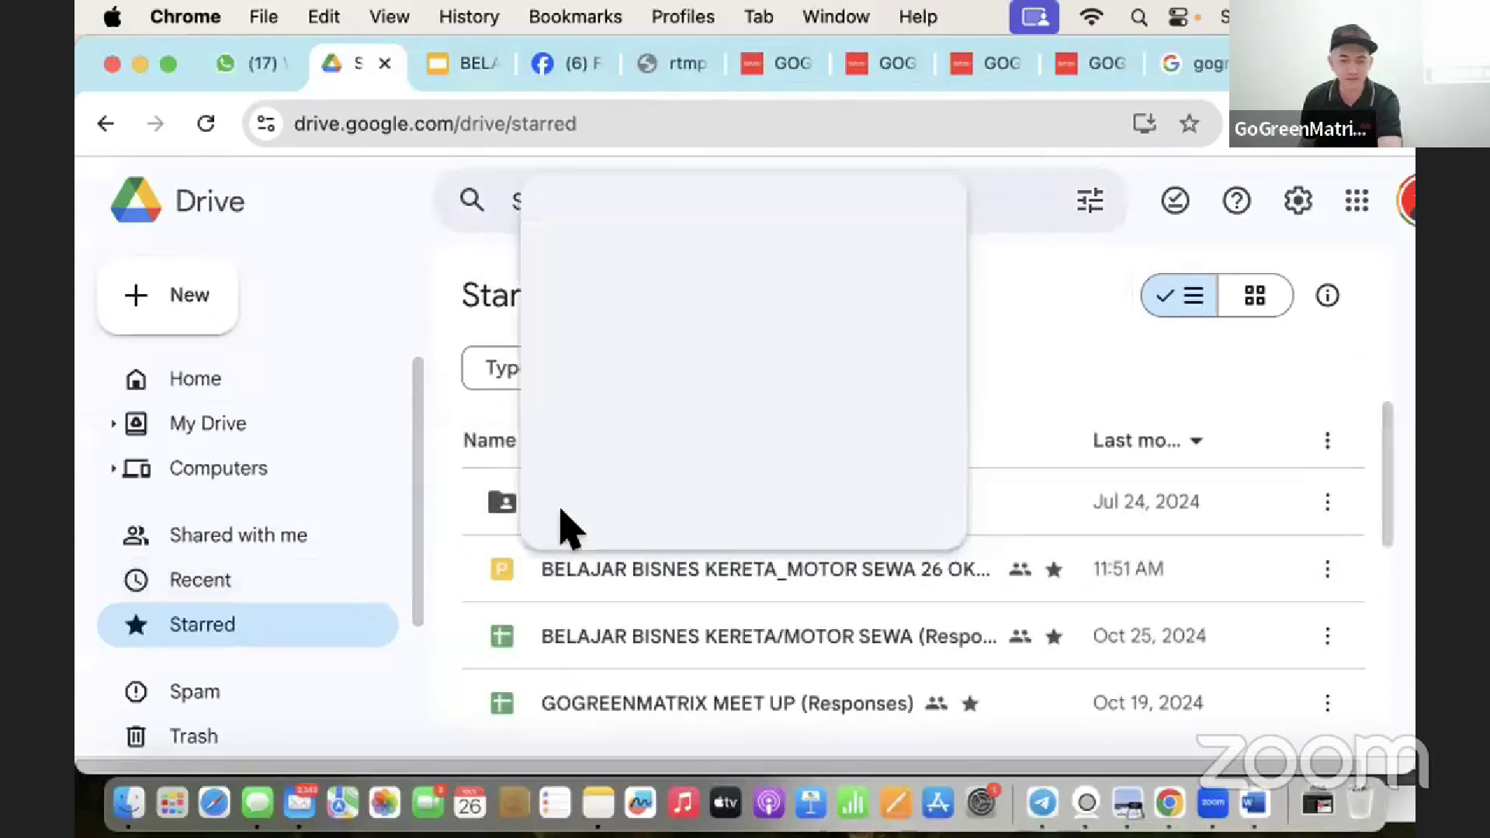
pyautogui.doubleClick(592, 508)
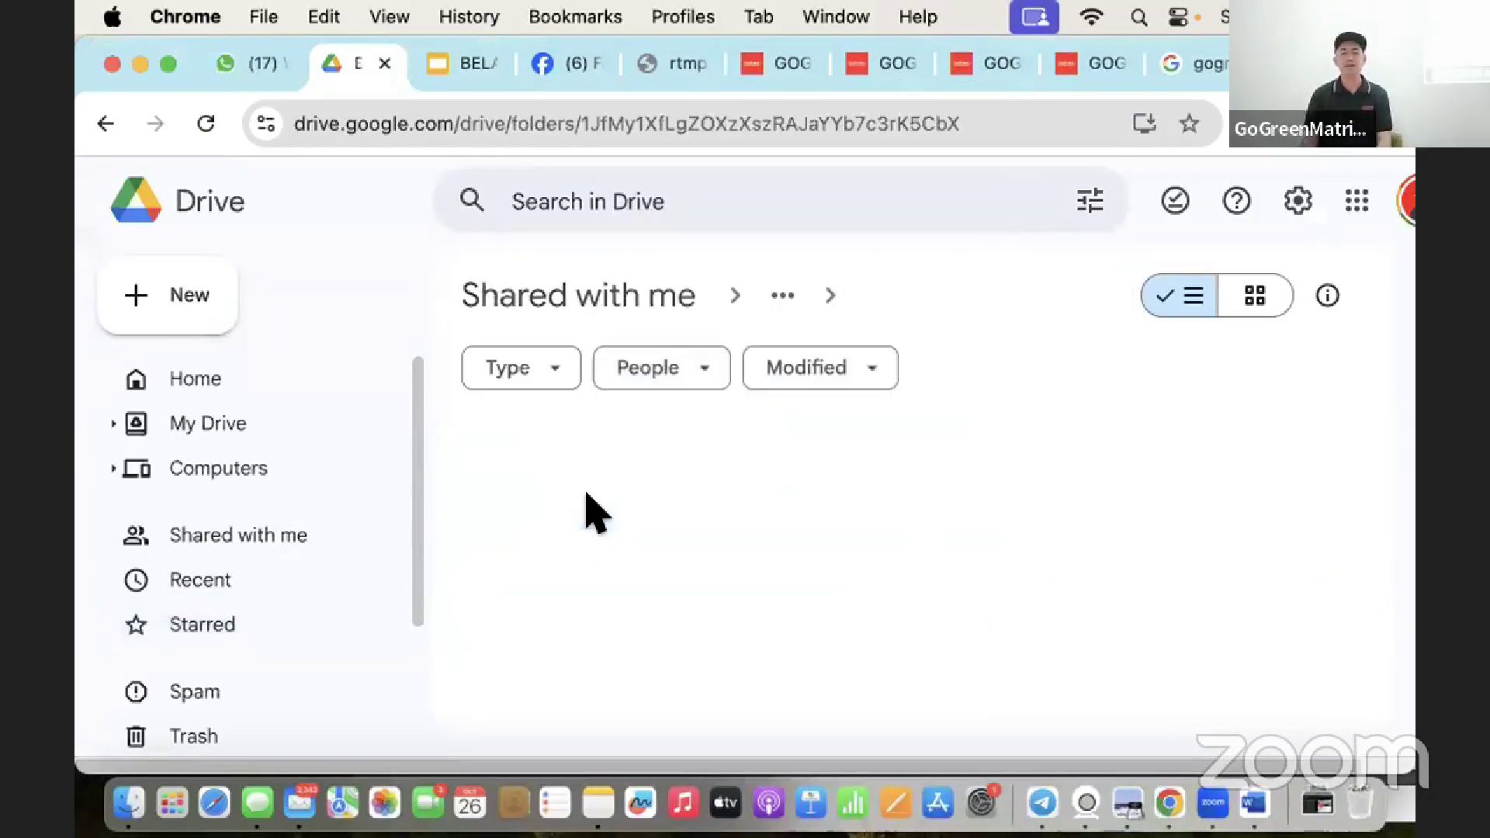
pyautogui.scroll(-1, 598, 520)
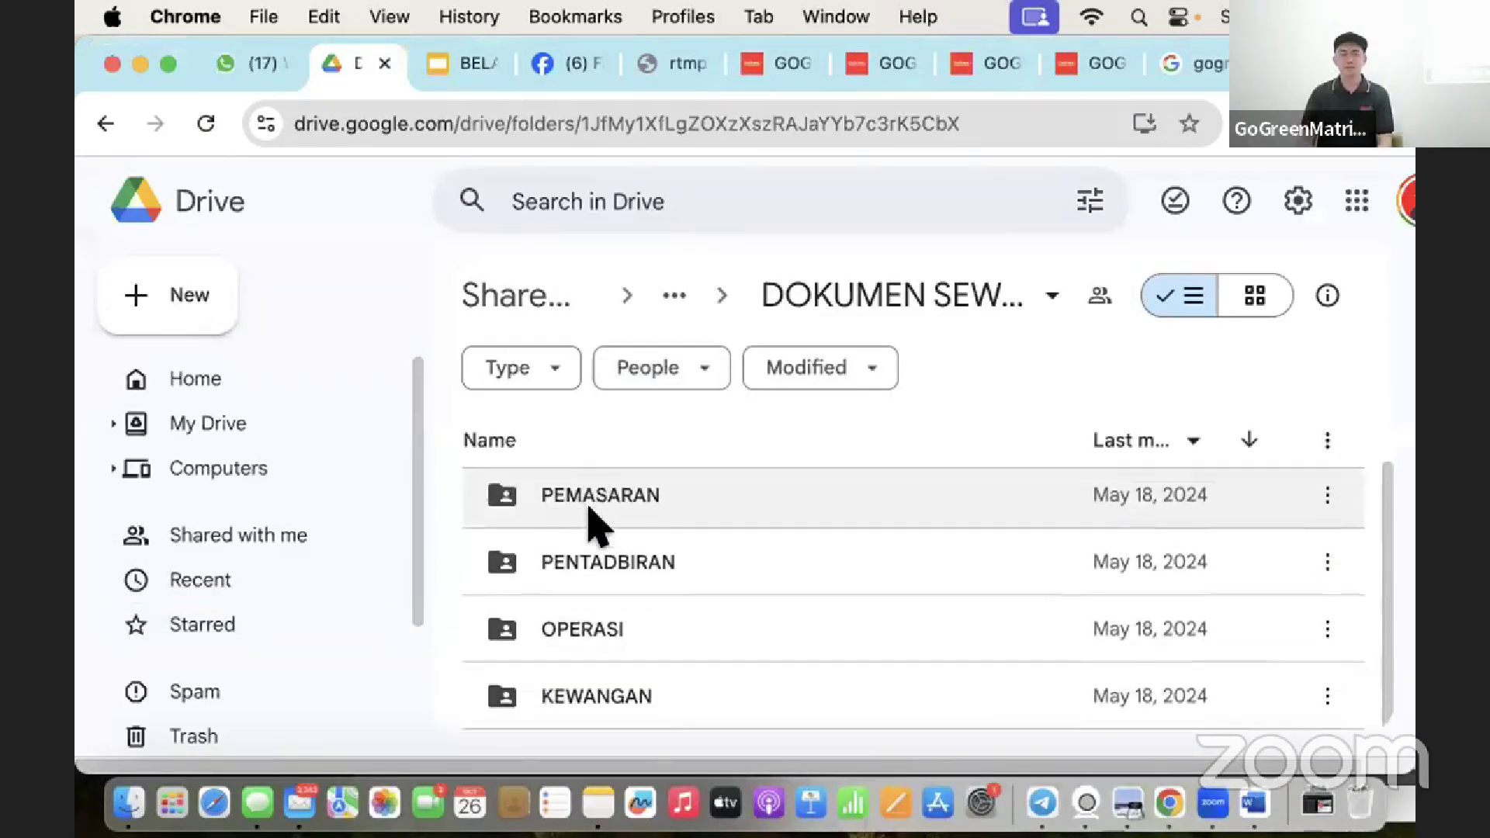
pyautogui.scroll(1, 601, 535)
pyautogui.scroll(-1, 626, 559)
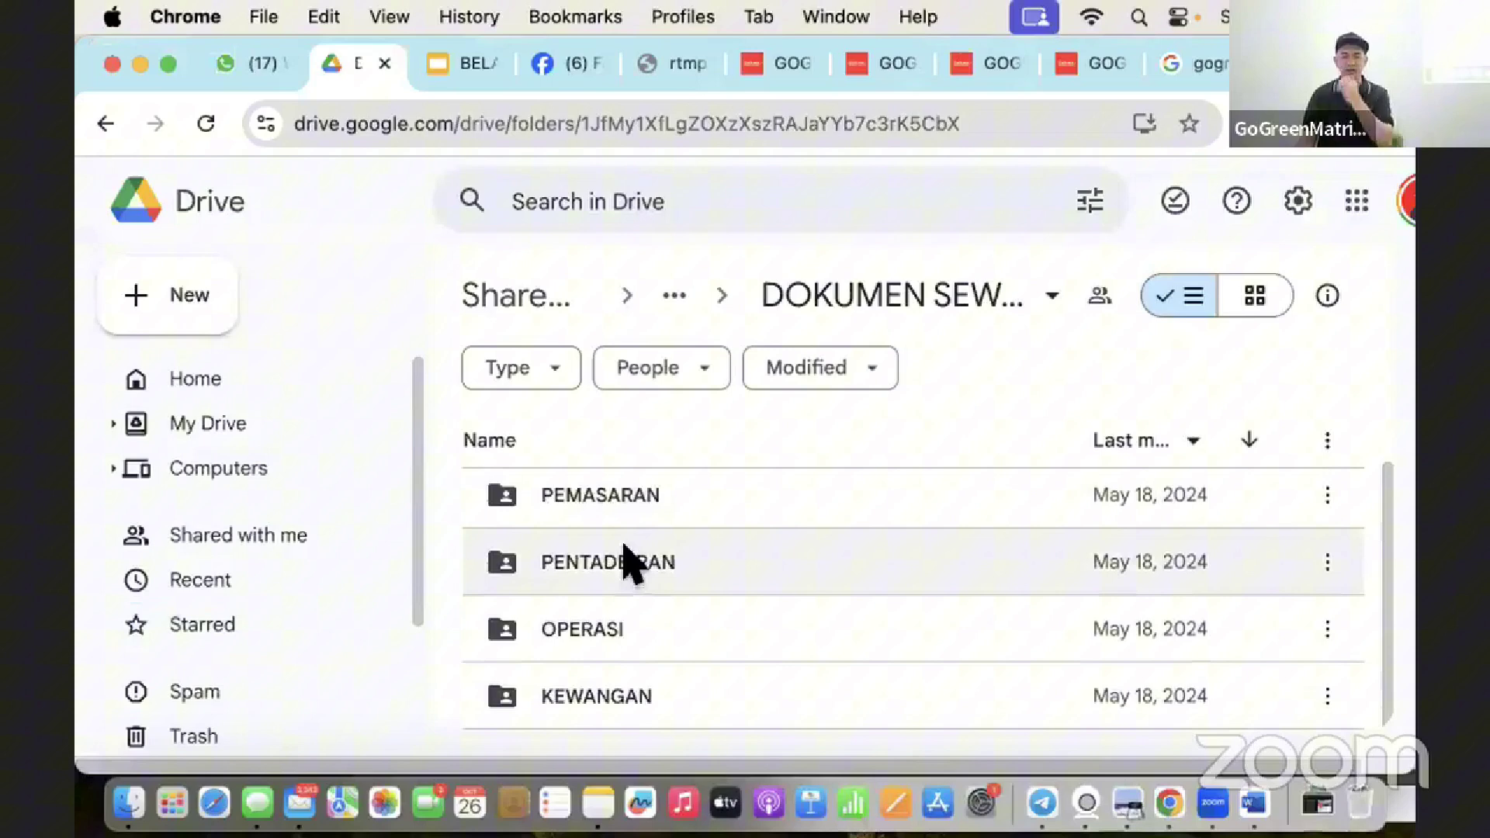
# Open OPERASI, then RENTAL AGREEMENT, then the CAR RENTAL AGREEMENT folder.
pyautogui.doubleClick(617, 630)
pyautogui.doubleClick(633, 573)
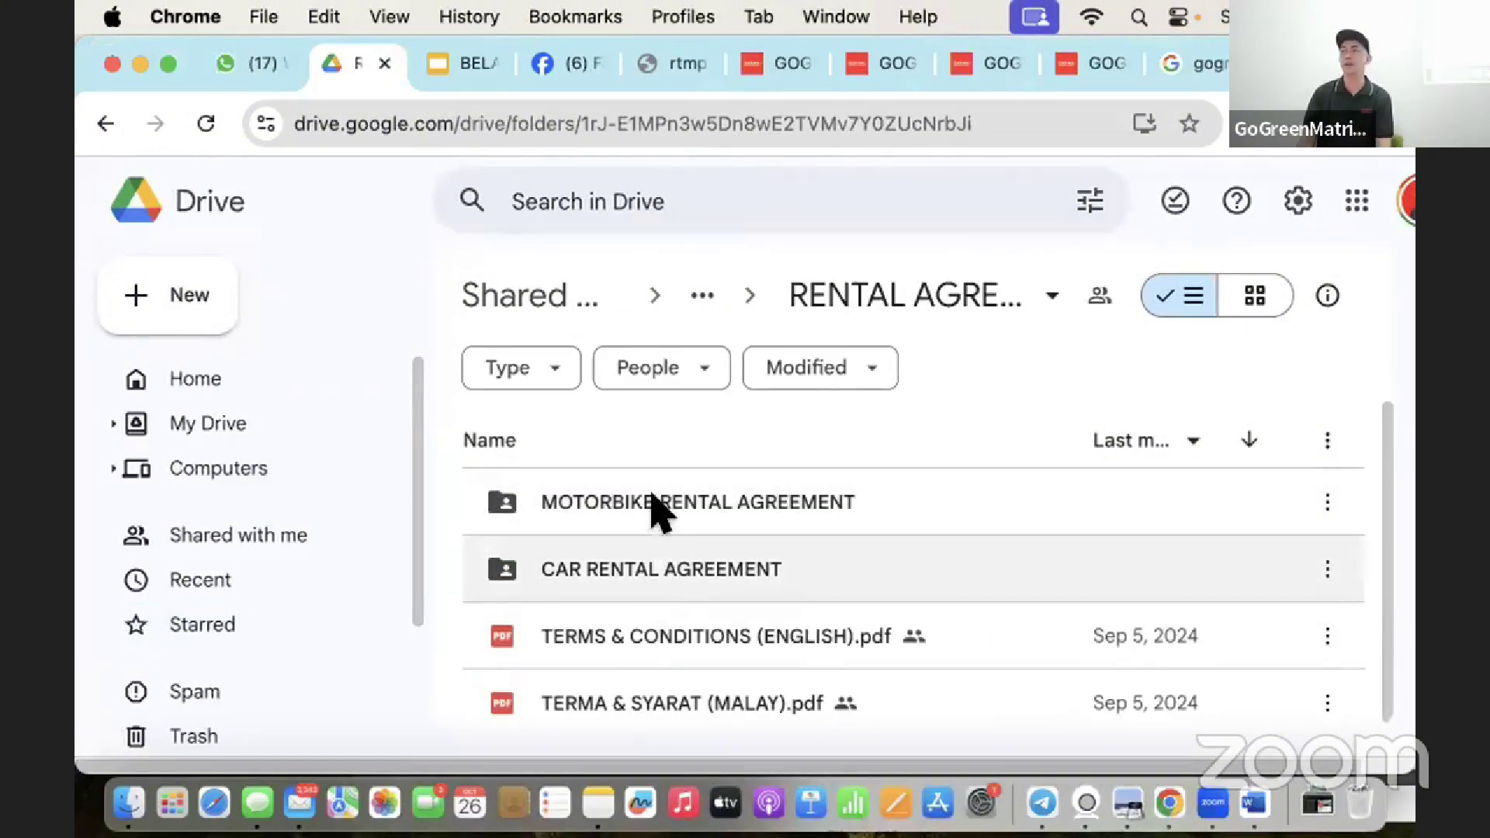
pyautogui.click(612, 577)
pyautogui.doubleClick(617, 575)
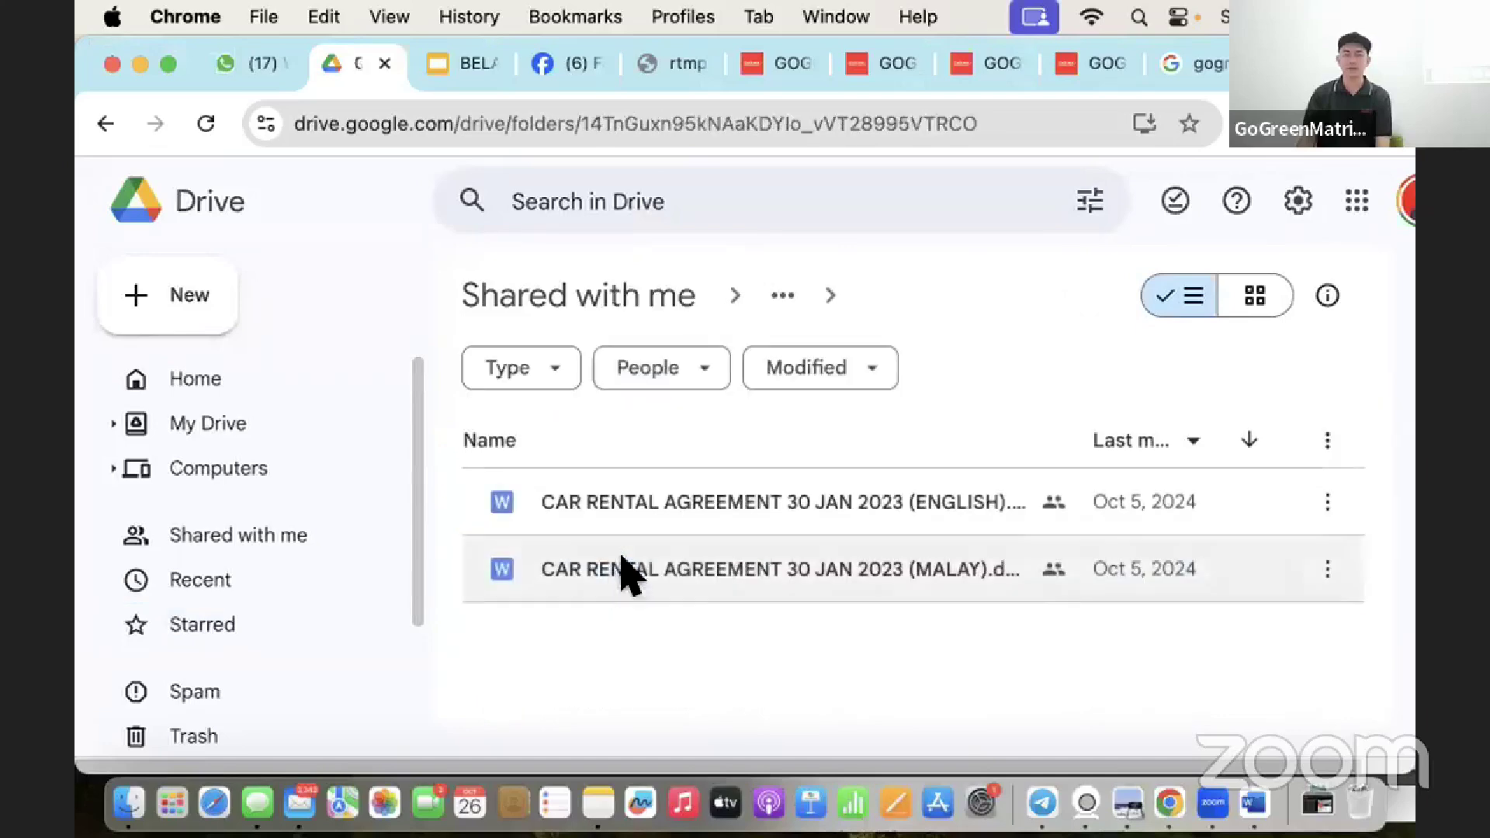
pyautogui.doubleClick(689, 565)
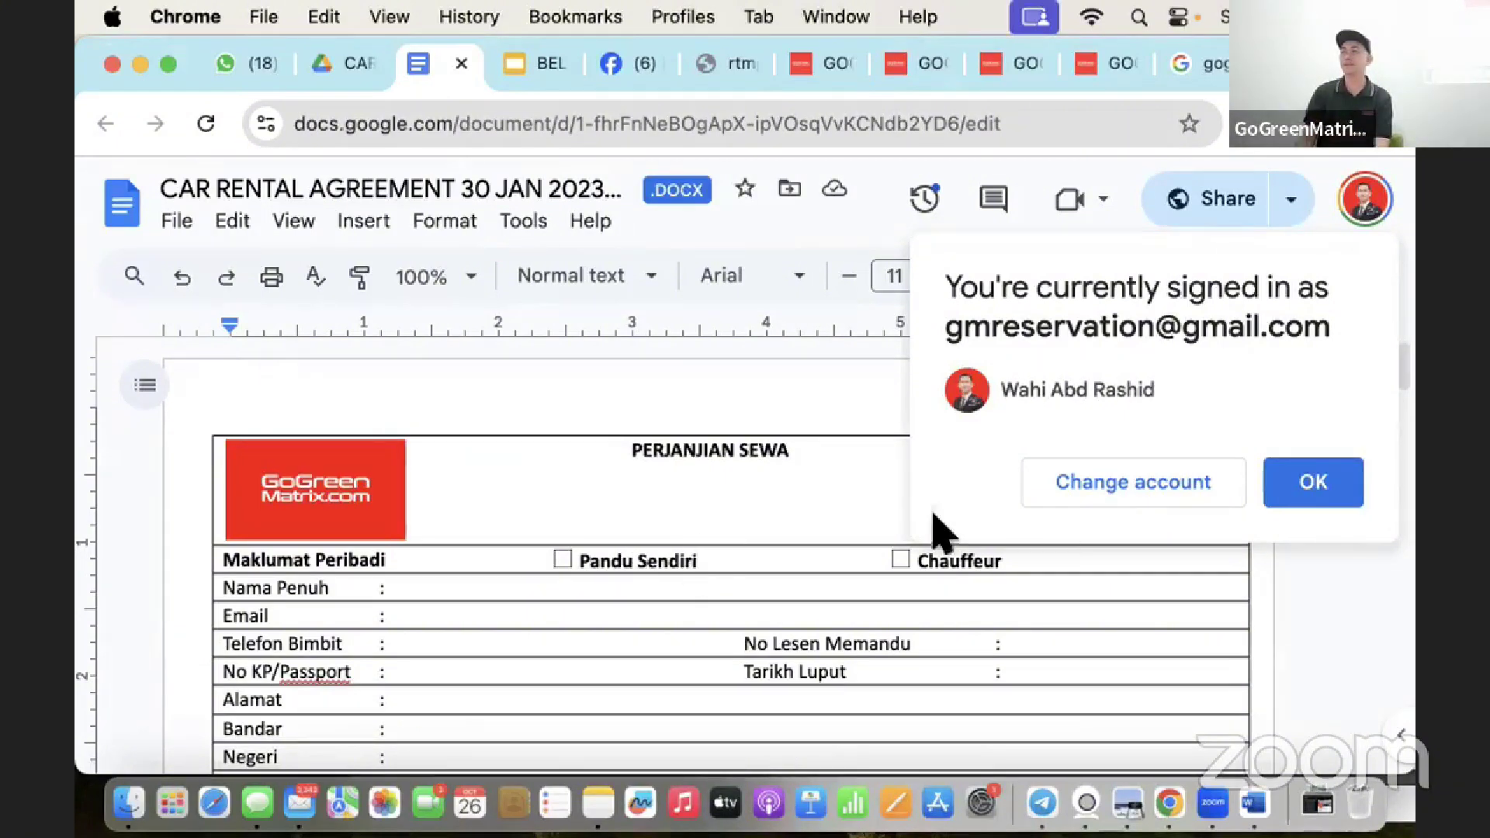
# Dismiss the signed-in notice and scroll to the Malay agreement's vehicle and delivery tables.
pyautogui.click(1292, 477)
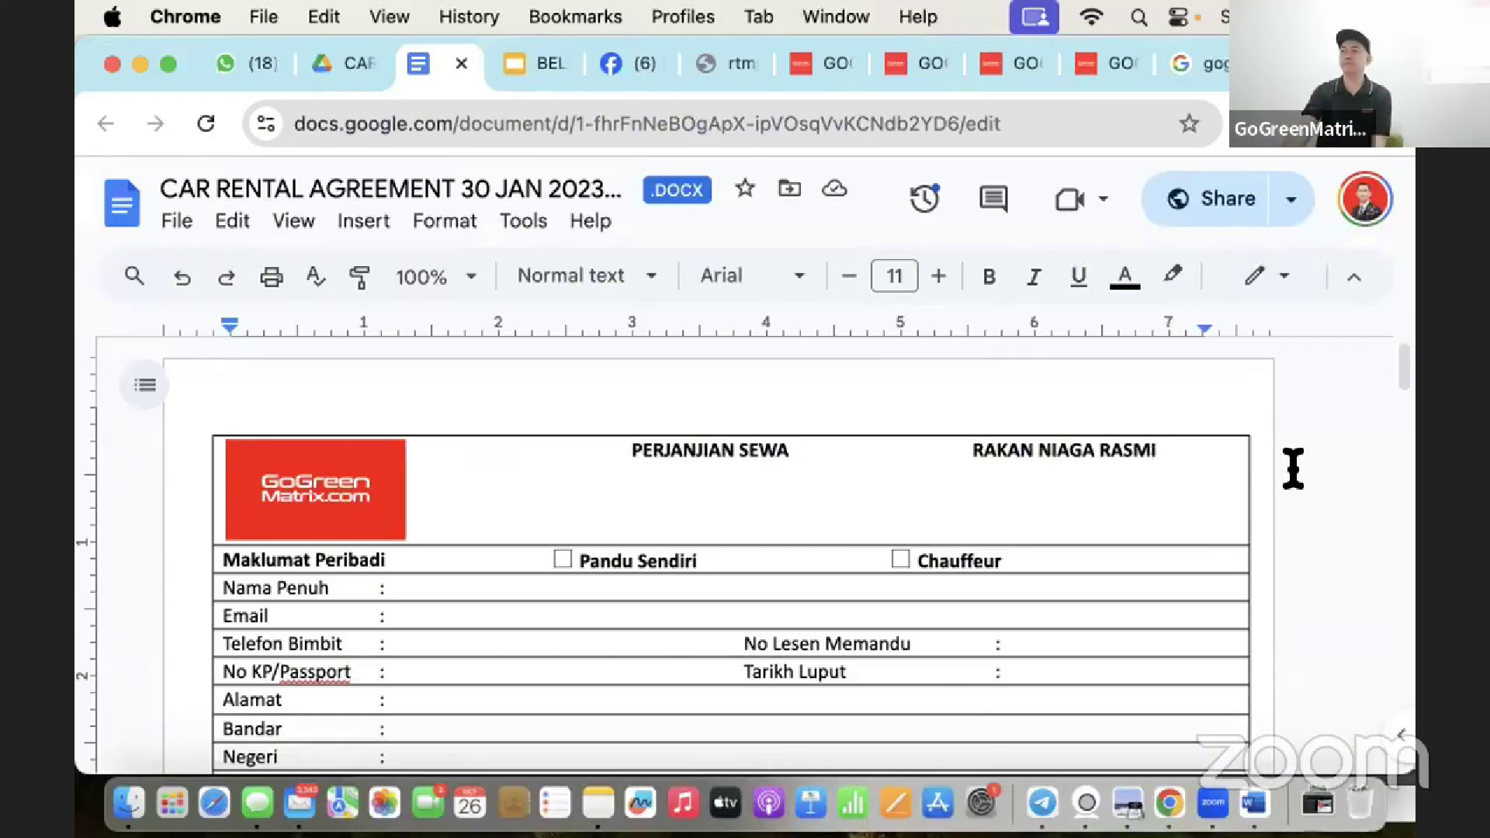
pyautogui.scroll(-10, 1071, 508)
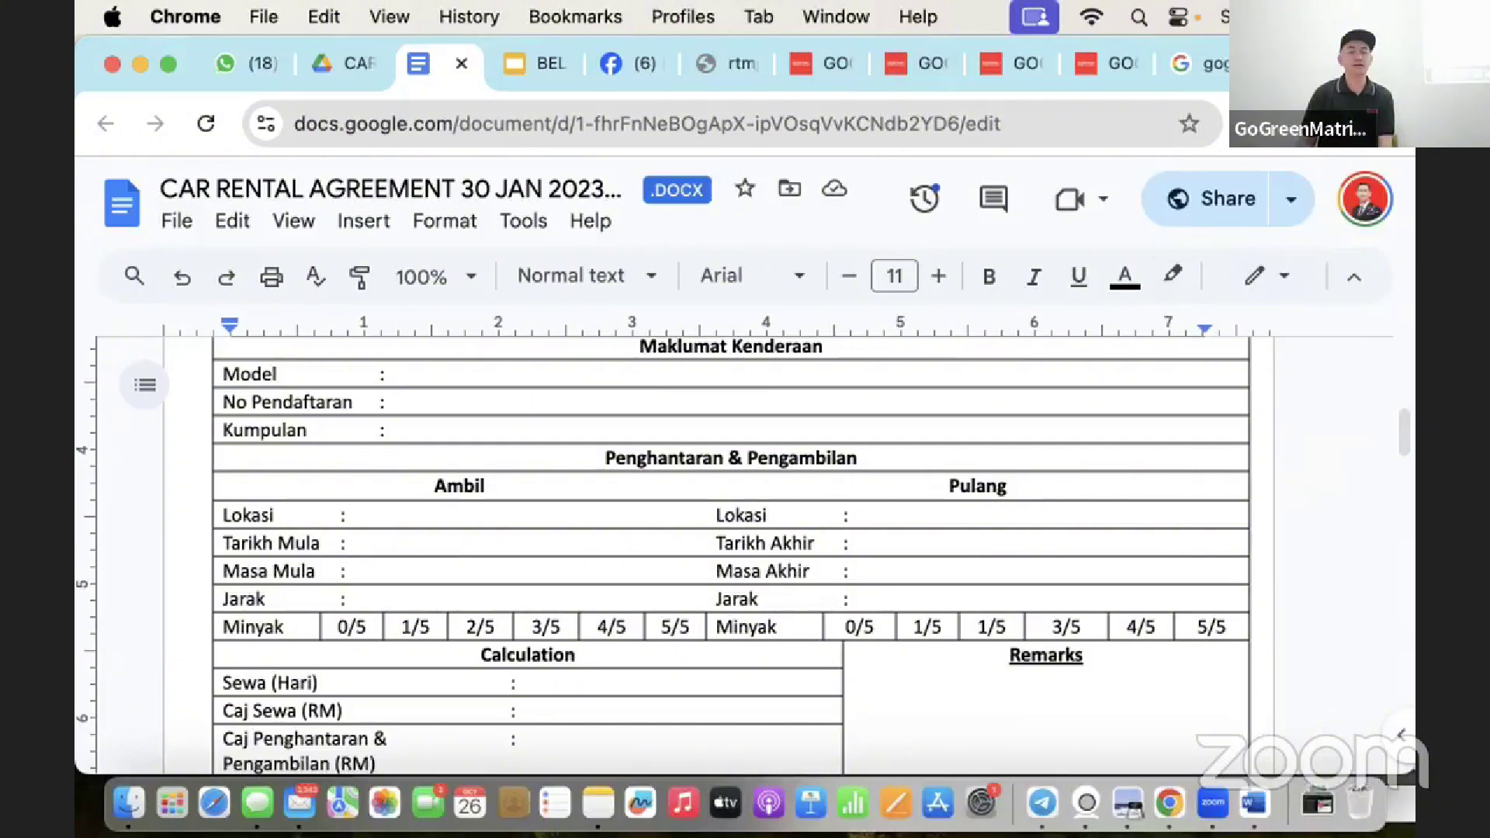
# Scroll the document to show the TERMA & SYARAT terms on page 2.
pyautogui.scroll(-15, 997, 346)
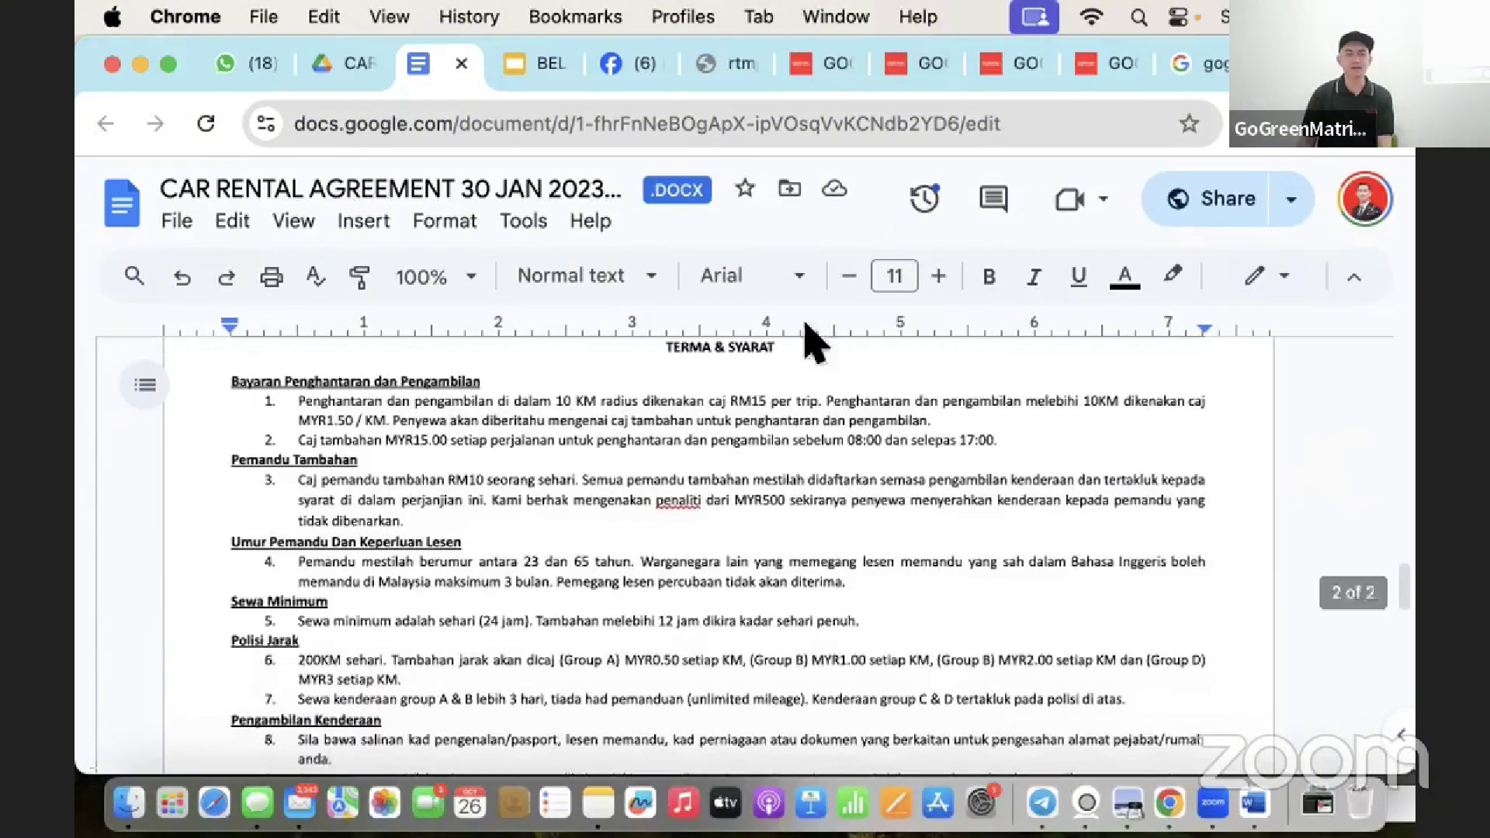
pyautogui.scroll(1, 718, 534)
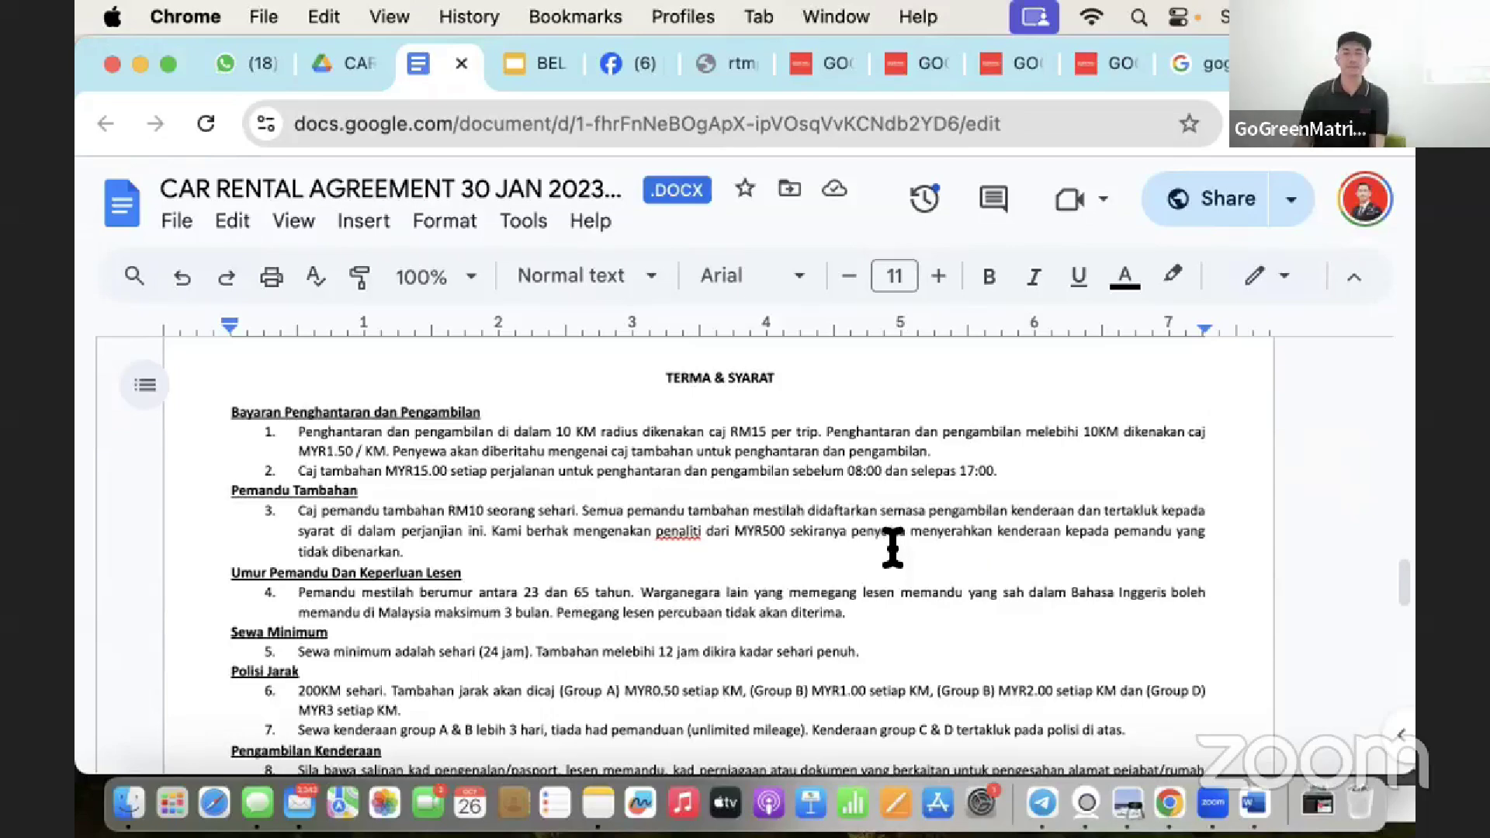
pyautogui.scroll(2, 896, 544)
pyautogui.scroll(1, 899, 543)
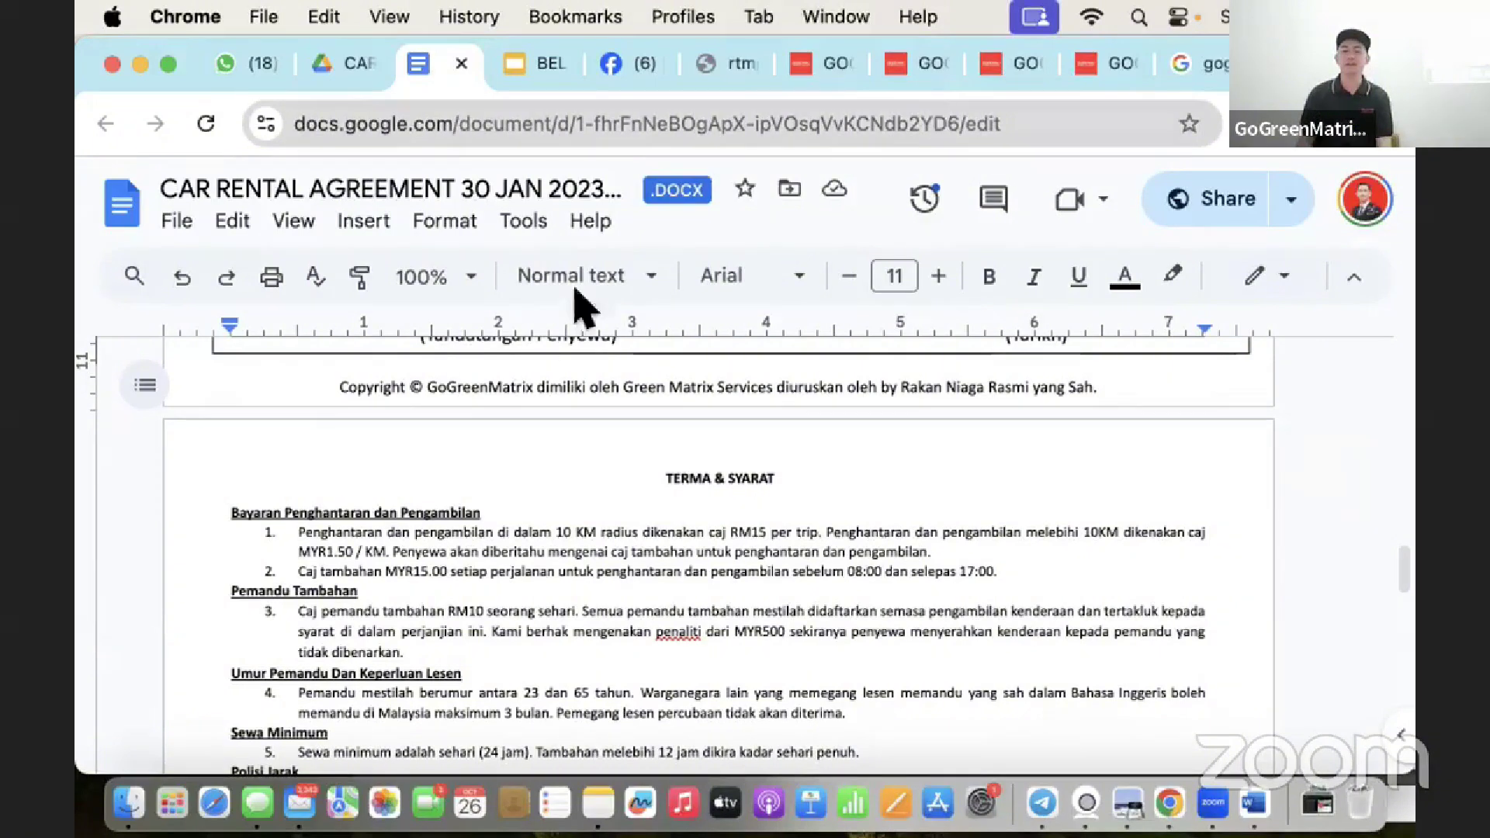
# Leave the CAR RENTAL AGREEMENT folder and open the starred DOKUMEN SEWA GMHUB folder in Drive.
pyautogui.click(334, 63)
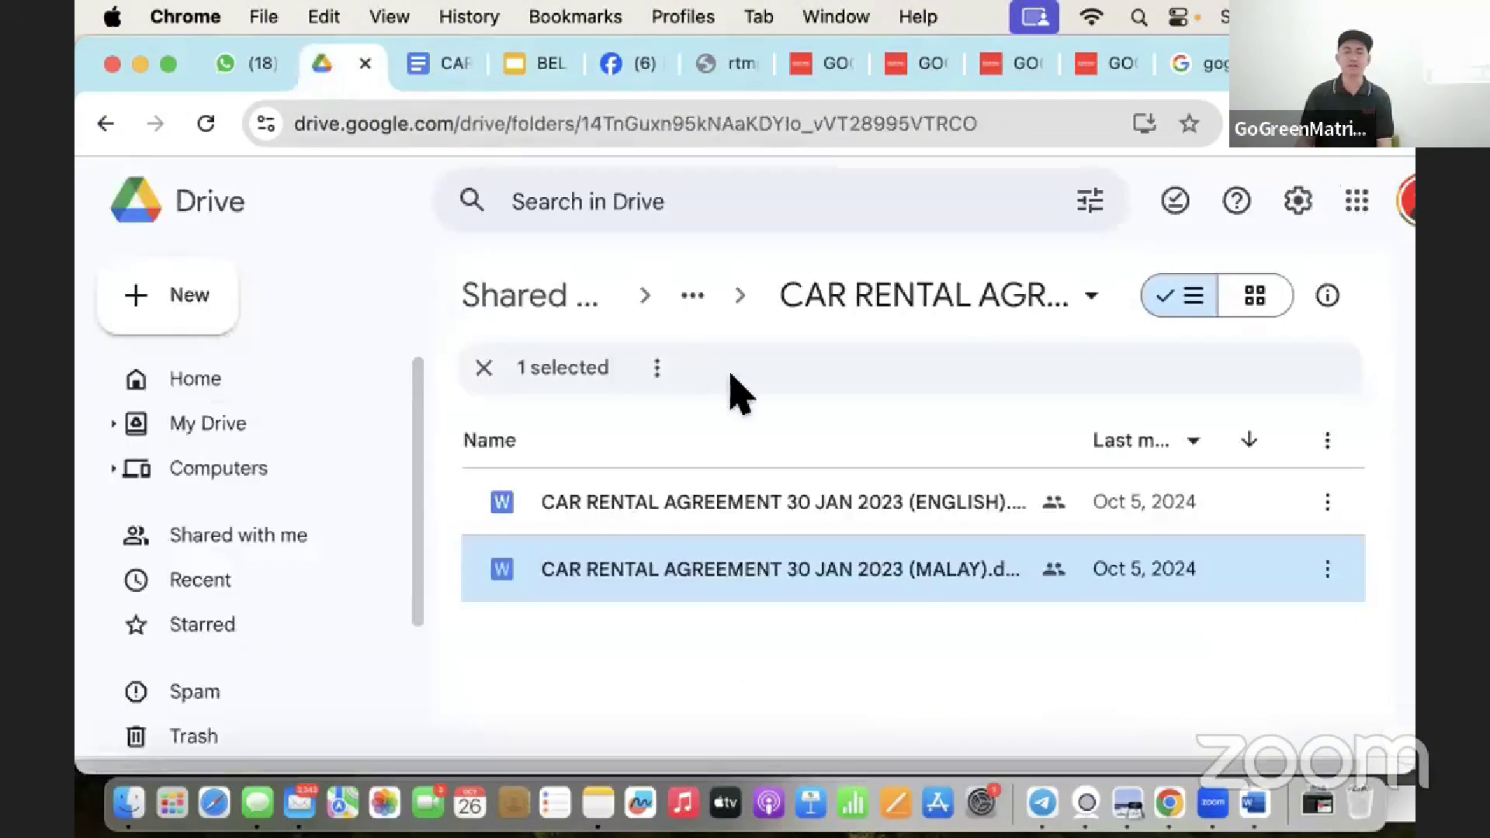
pyautogui.click(694, 298)
pyautogui.click(847, 315)
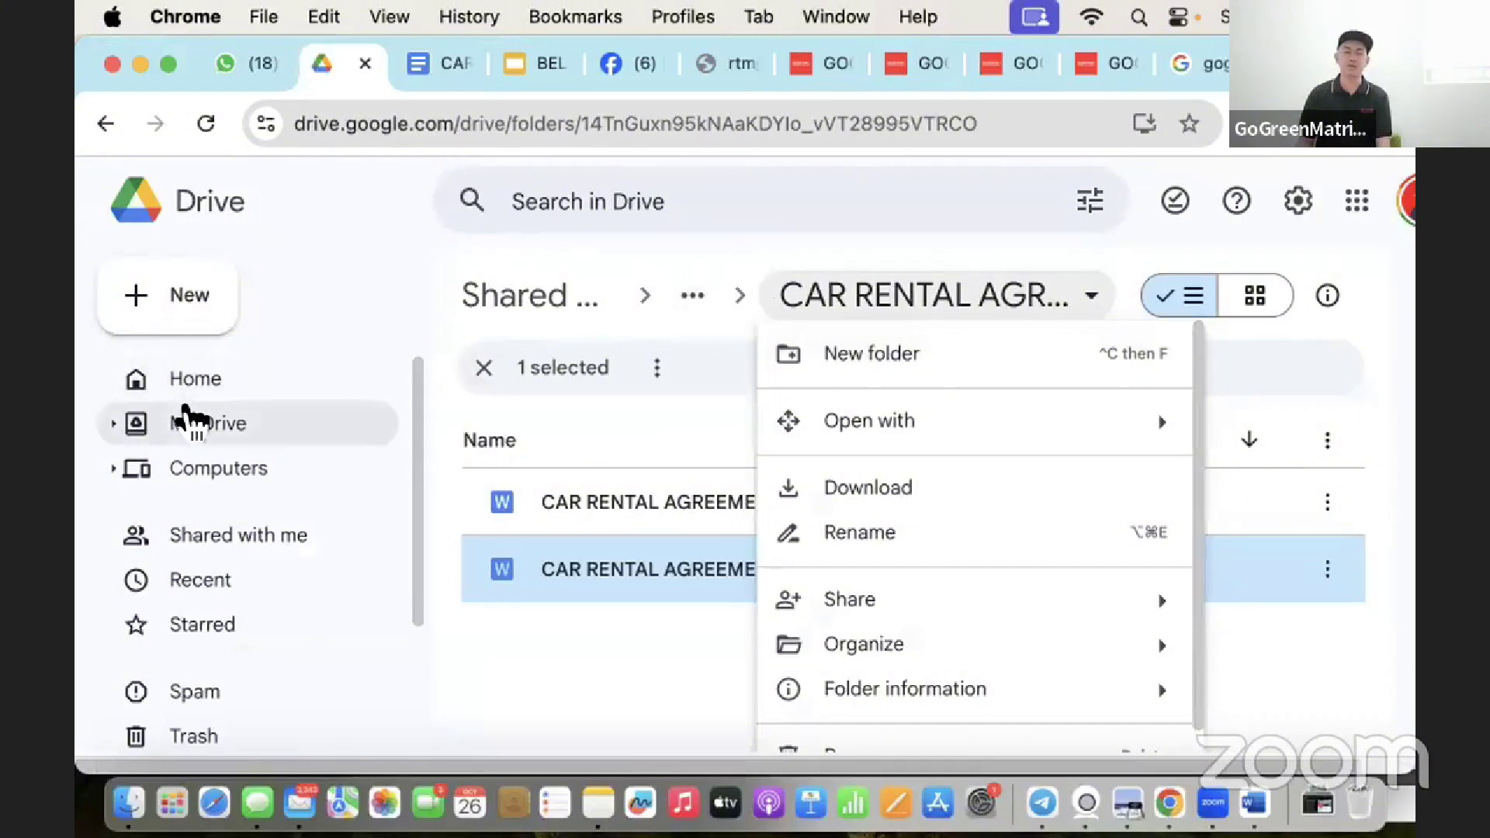
pyautogui.click(235, 629)
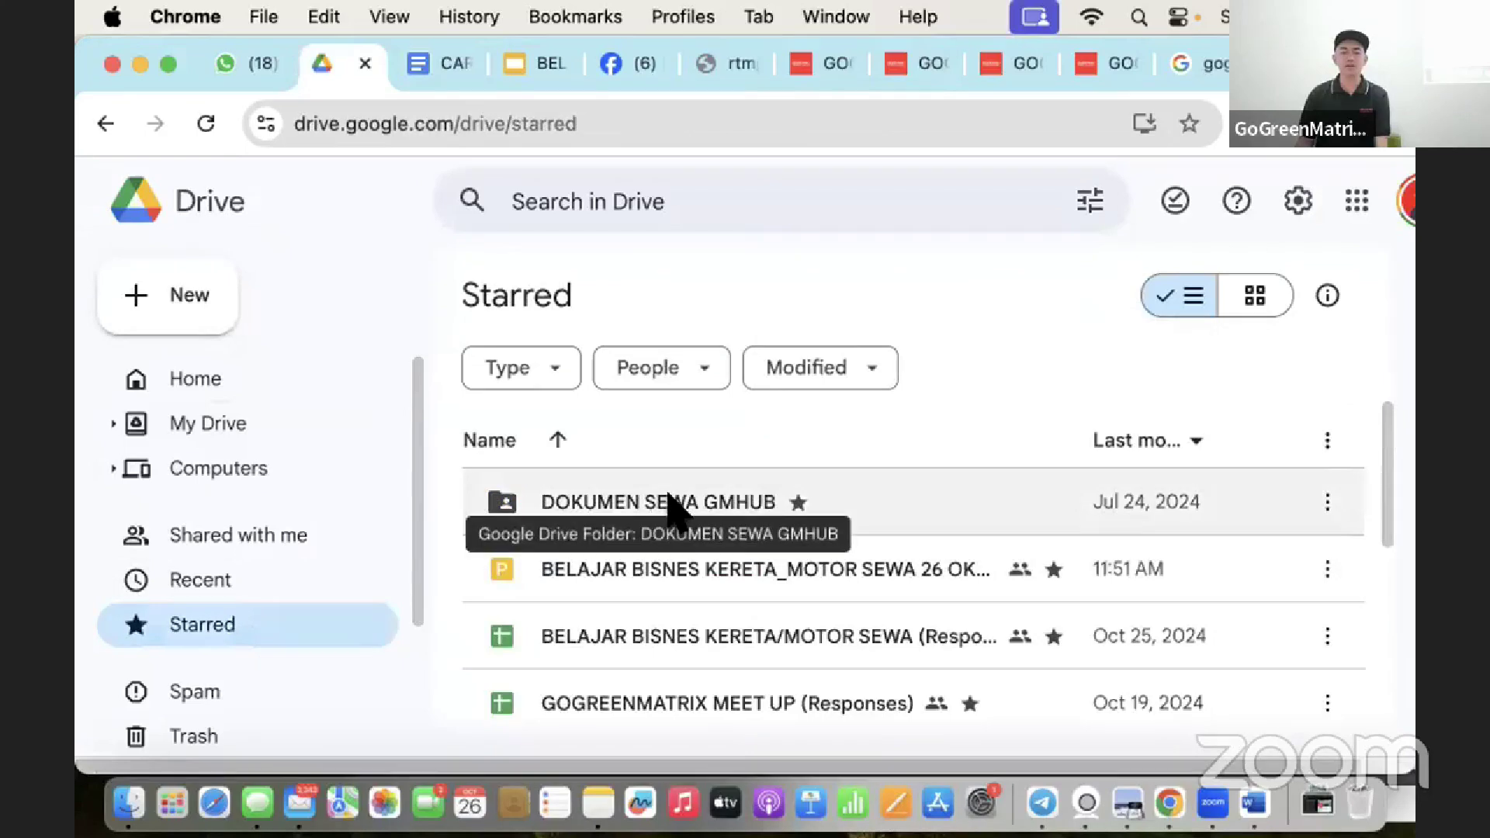
pyautogui.doubleClick(669, 508)
# Open the OPERASI folder to list its three subfolders, including RENTAL AGREEMENT.
pyautogui.scroll(-1, 596, 627)
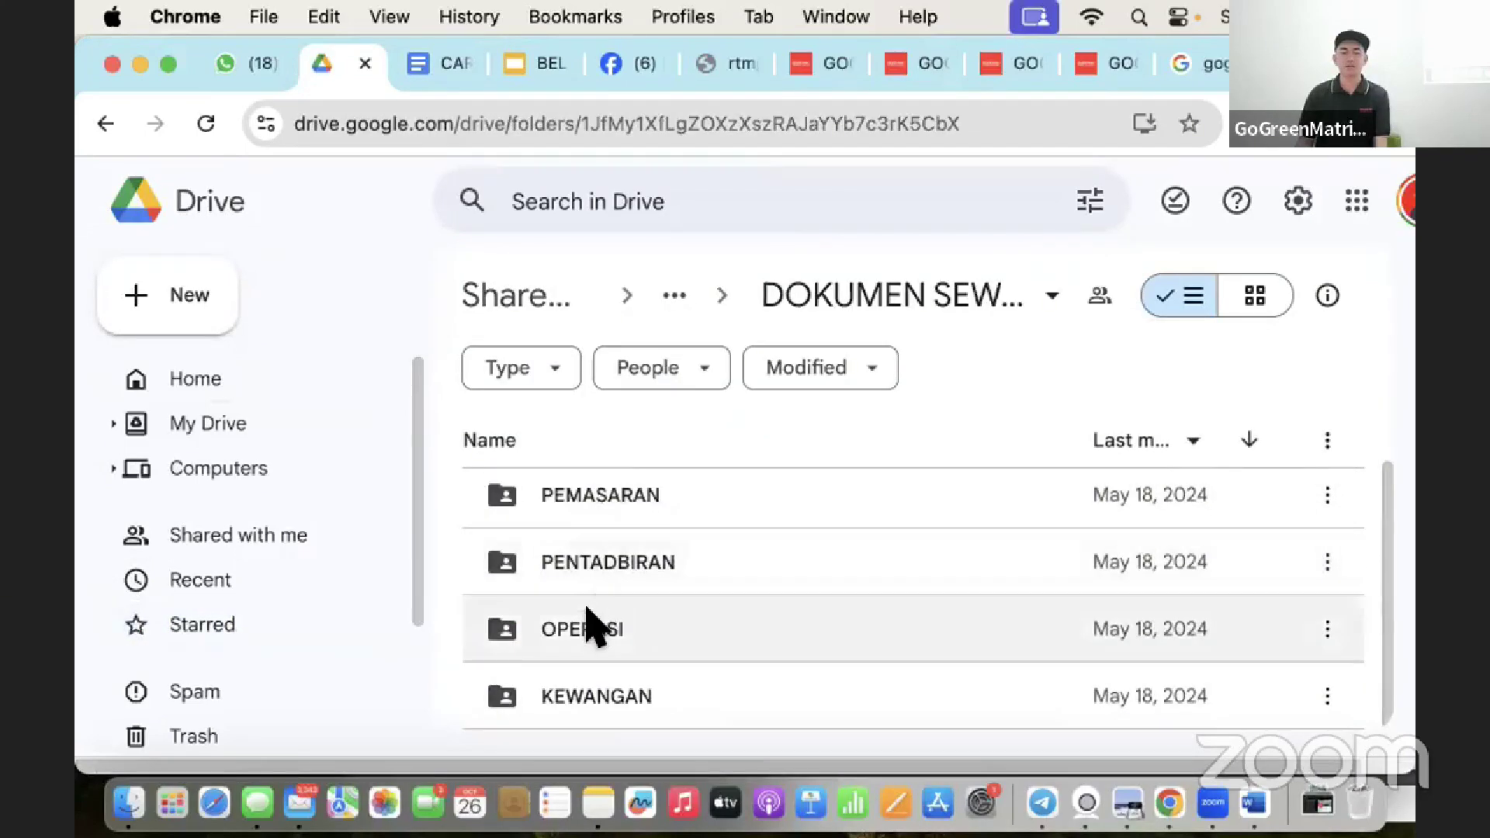
pyautogui.doubleClick(592, 625)
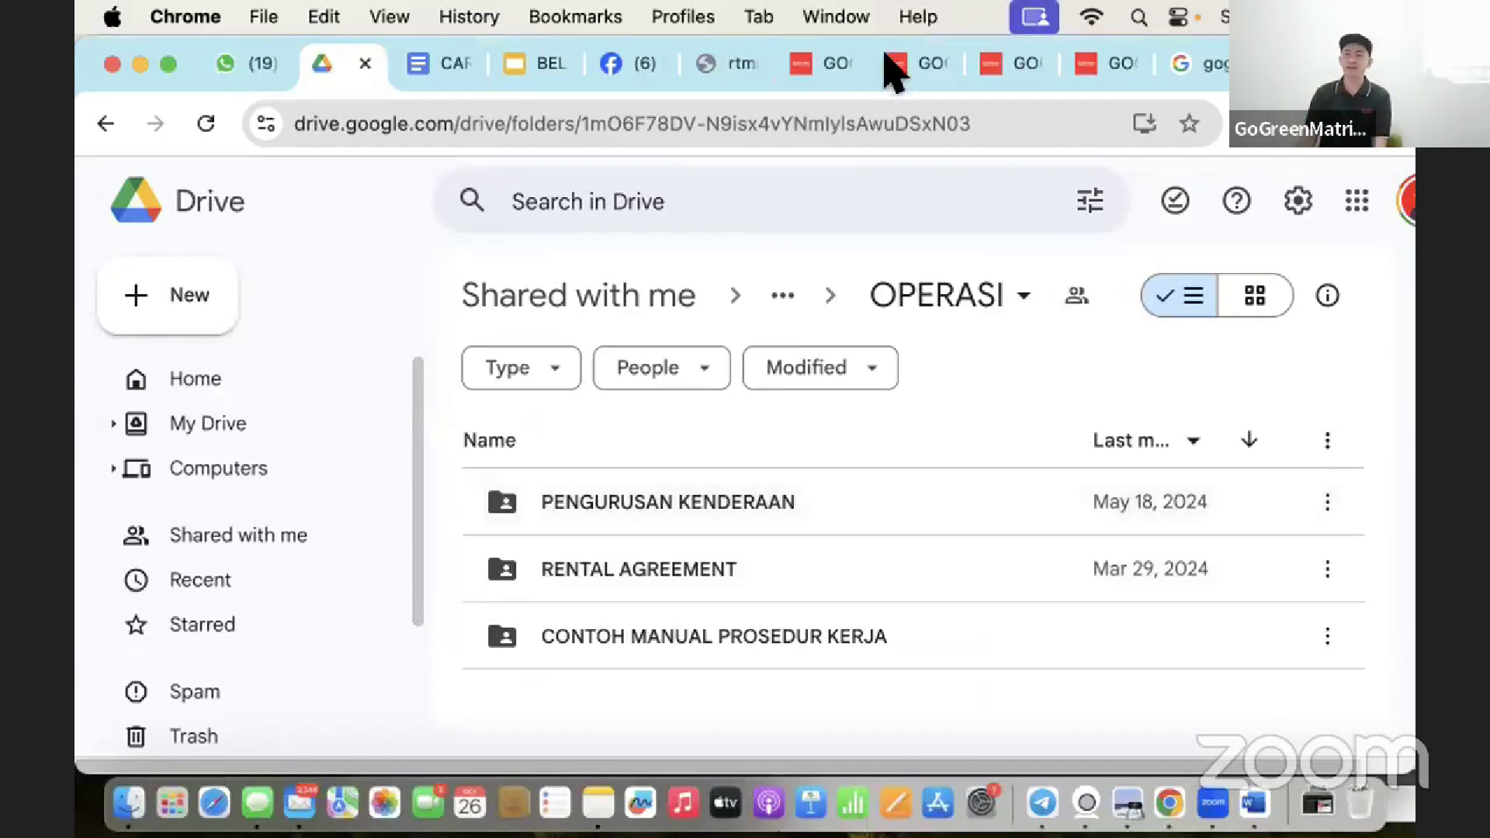
# Open the GoGreenMatrix Terms & Conditions page and review its mileage, collection and insurance terms.
pyautogui.click(830, 66)
pyautogui.click(152, 230)
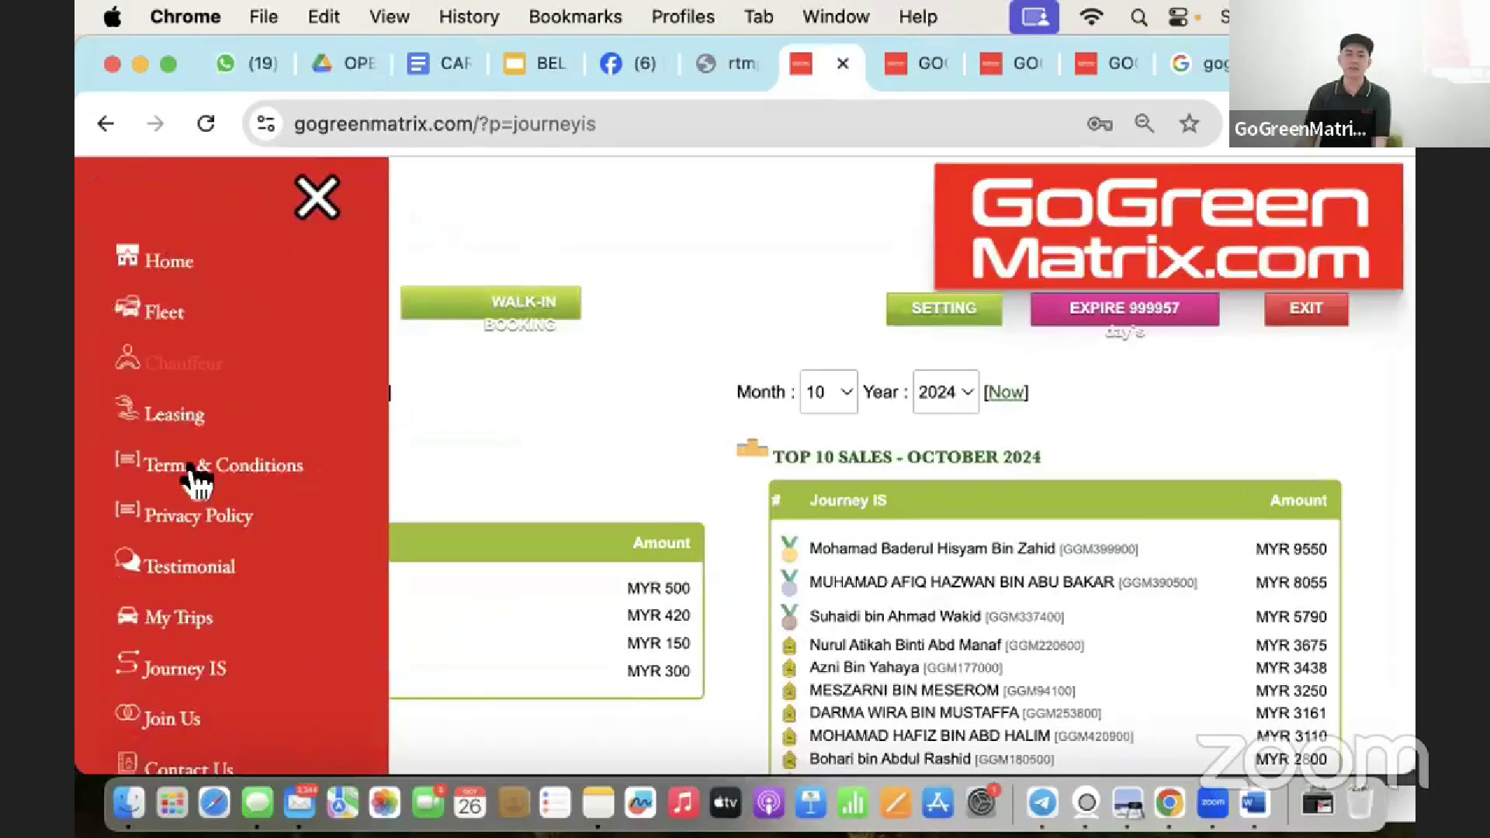
pyautogui.click(210, 466)
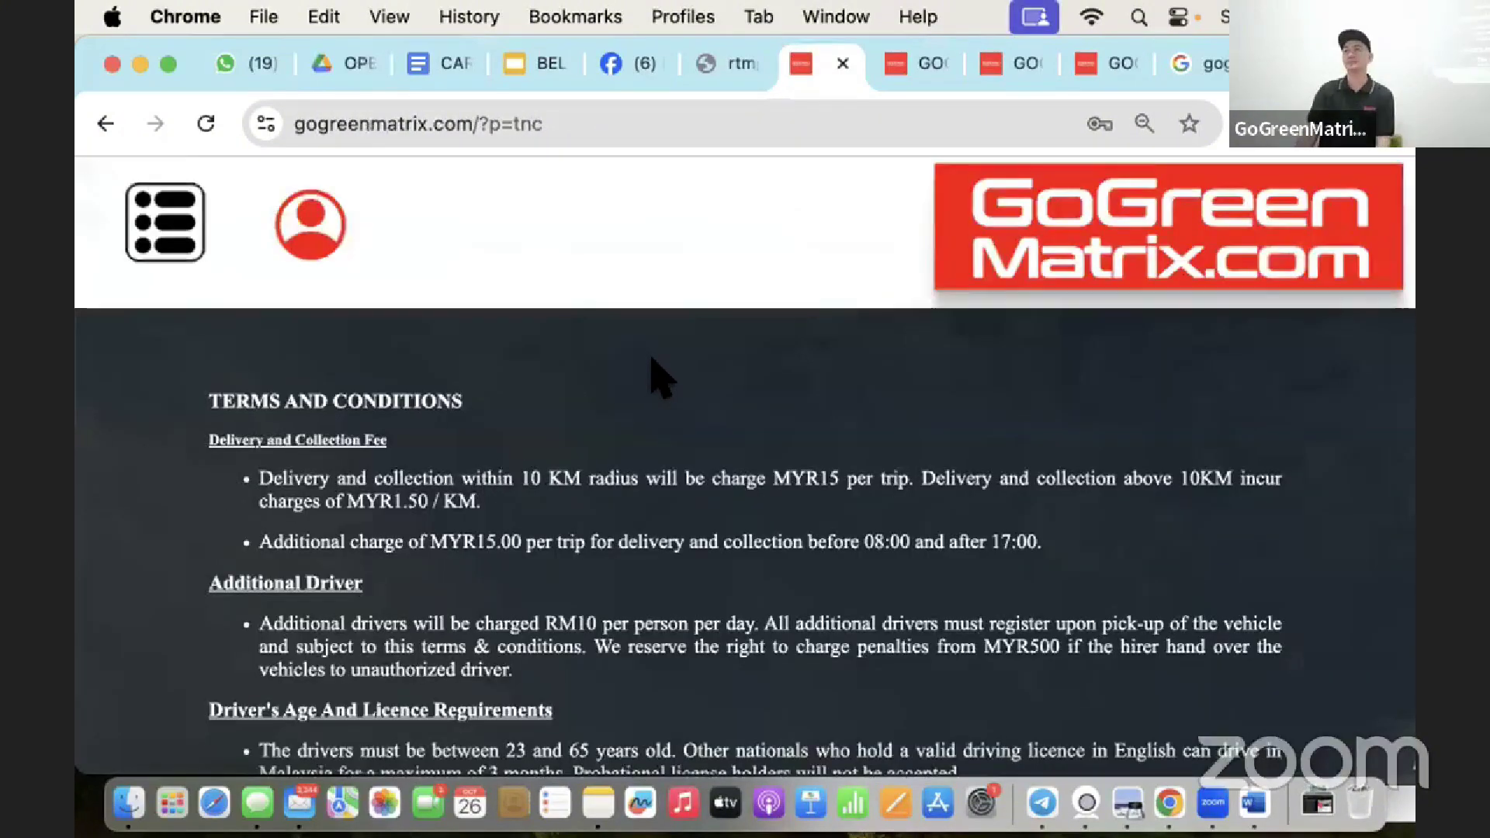
pyautogui.scroll(-3, 656, 376)
pyautogui.scroll(-4, 656, 376)
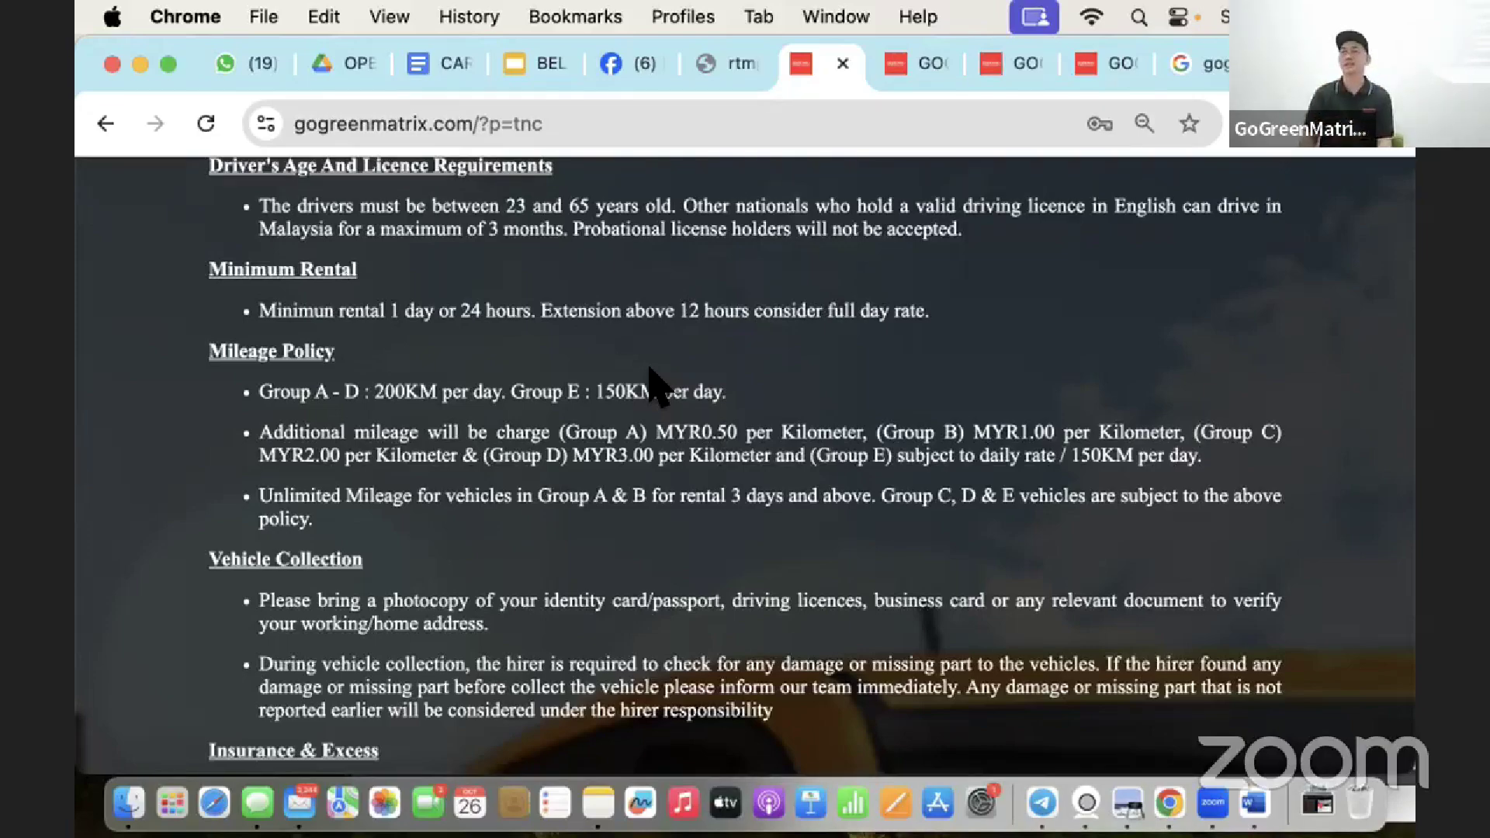
pyautogui.scroll(-5, 621, 395)
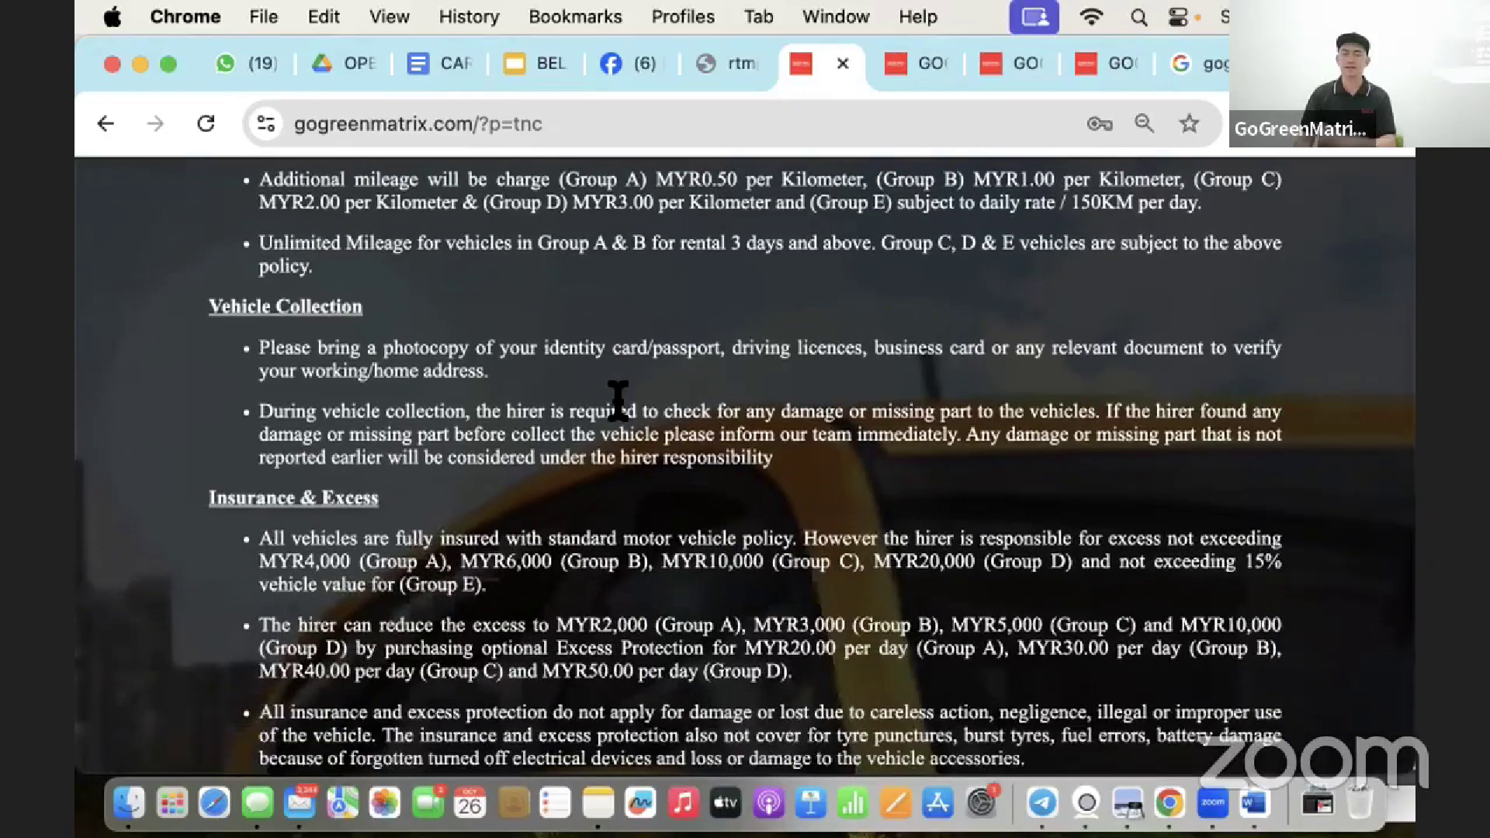
pyautogui.scroll(3, 617, 401)
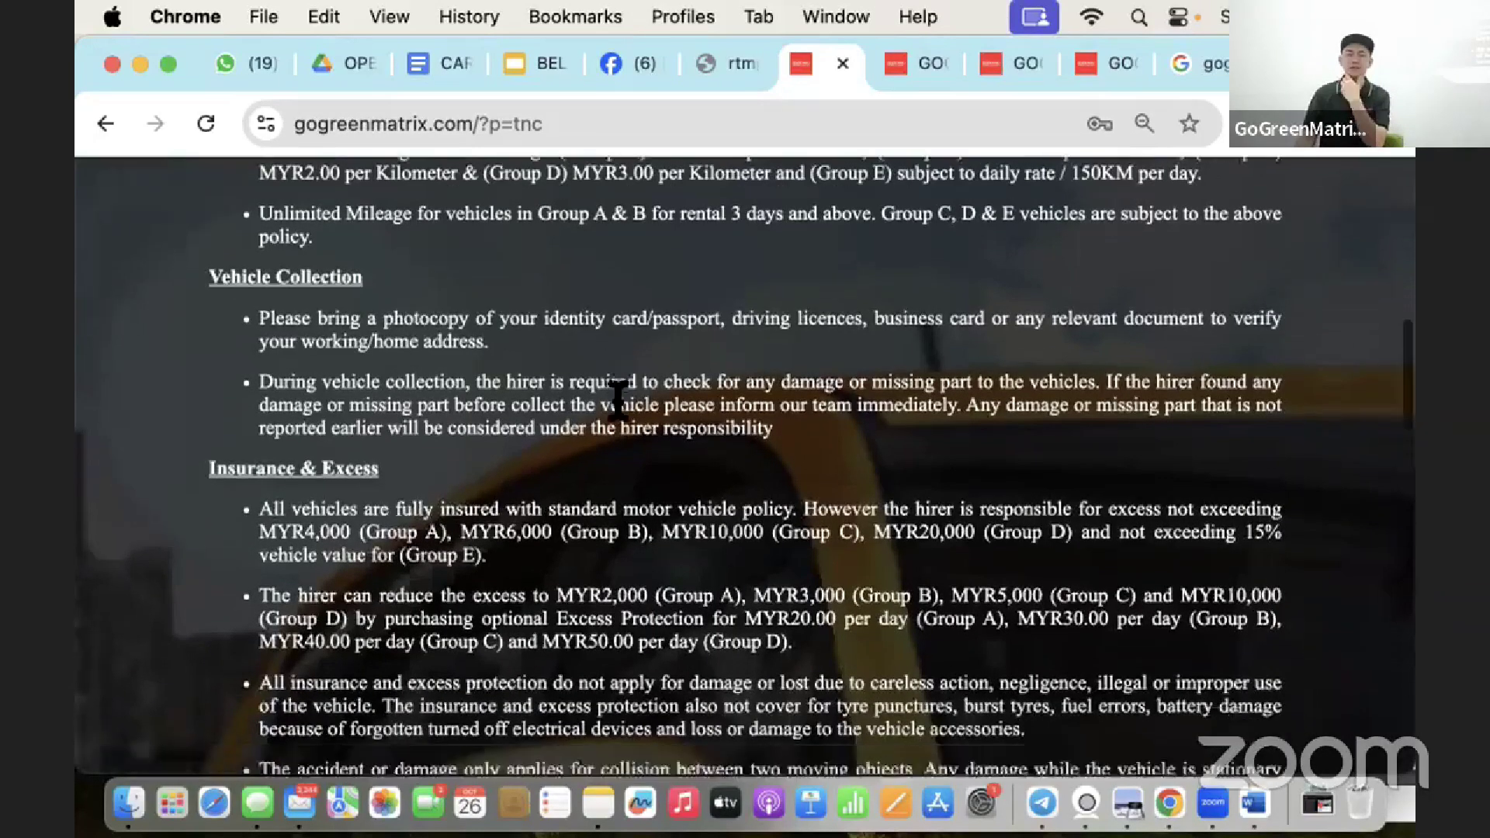